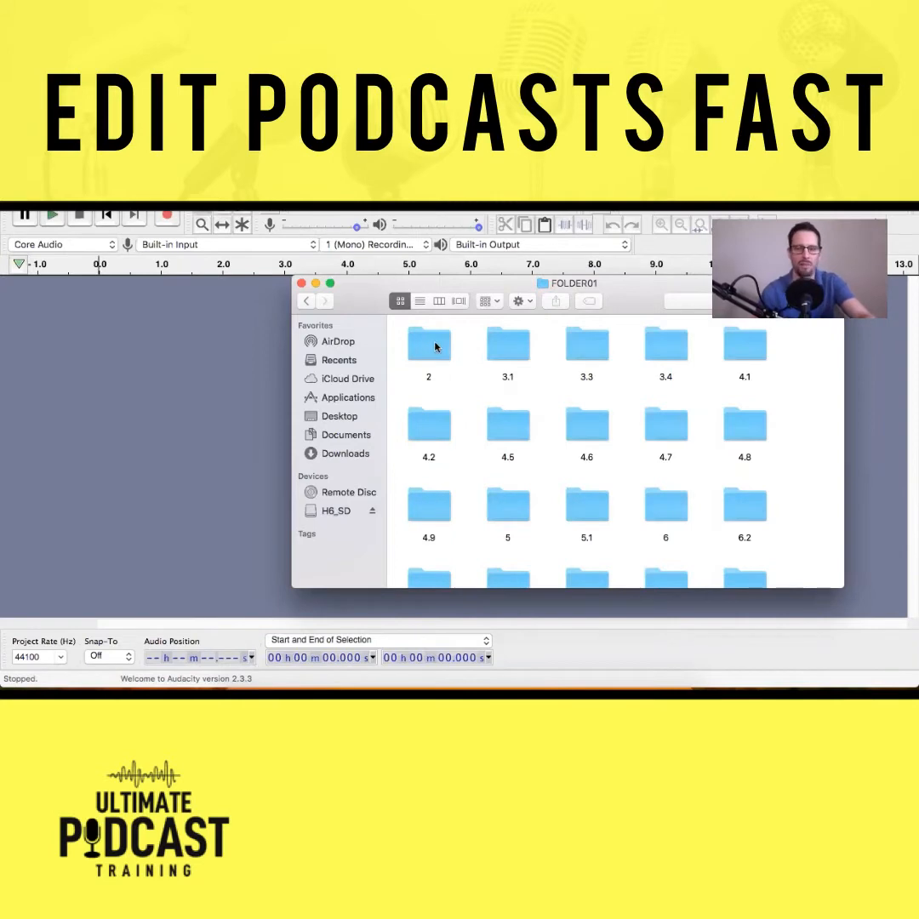
Import ZOOM0129.MP3 from the ZOOM0129 recorder folder into the empty Audacity project
scroll(592, 462, down, 10)
click(430, 529)
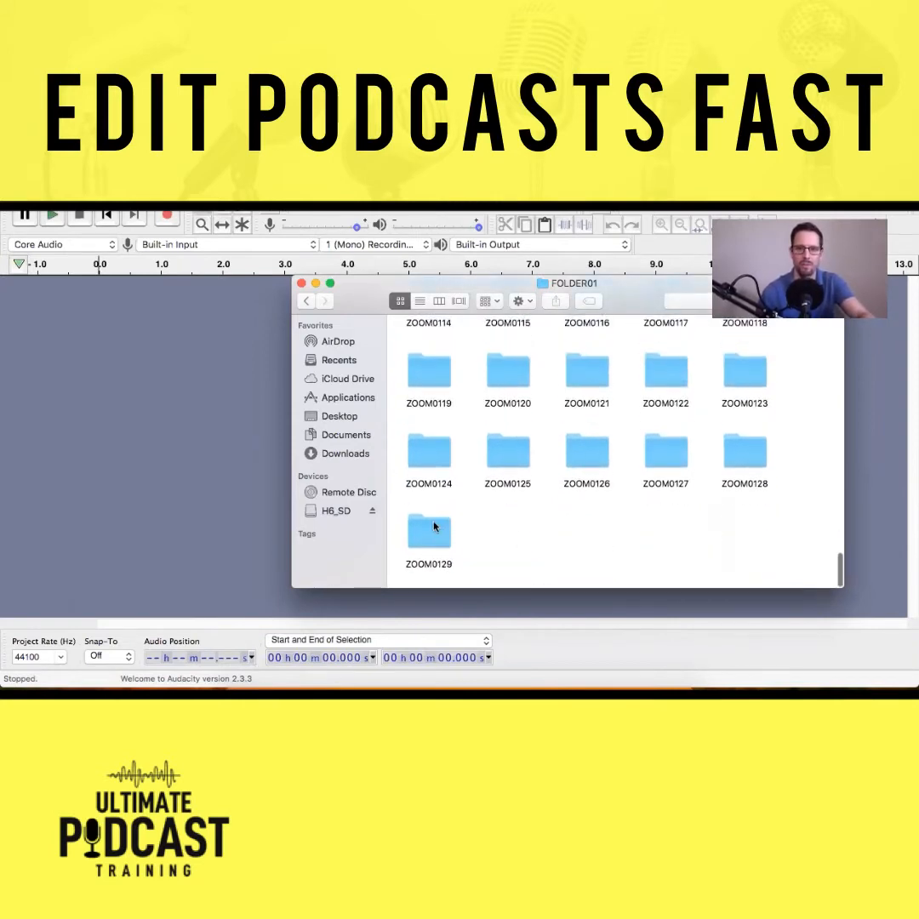
double_click(429, 547)
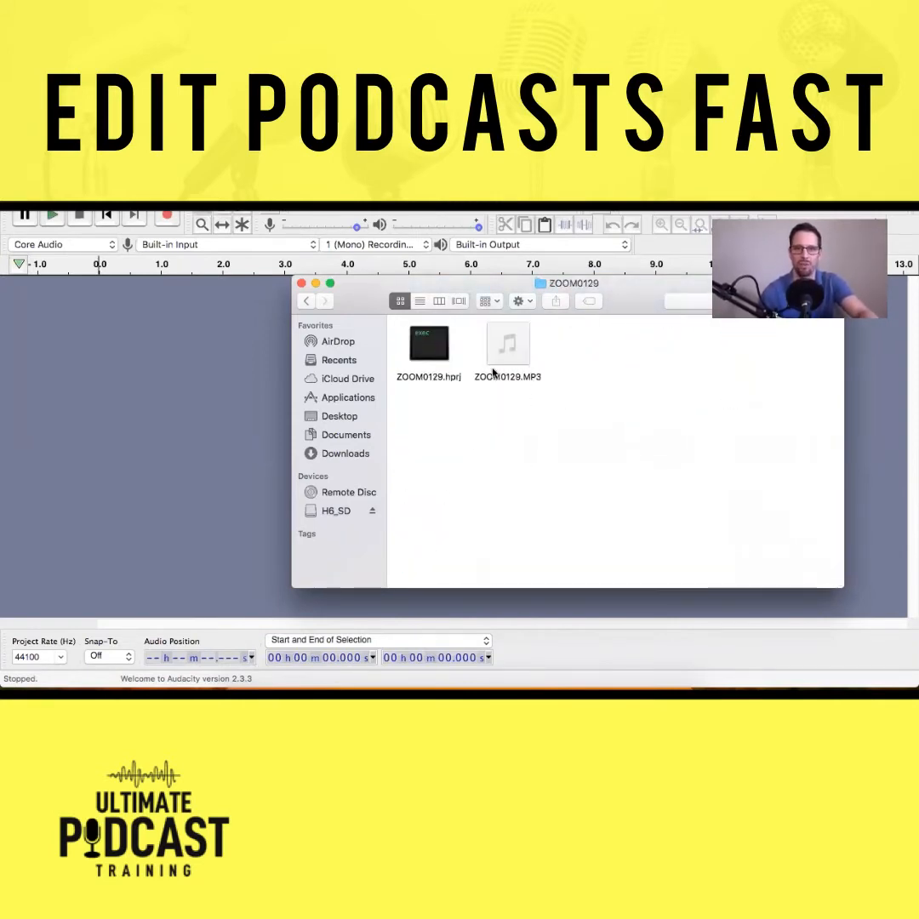
drag(495, 368, 587, 487)
click(587, 487)
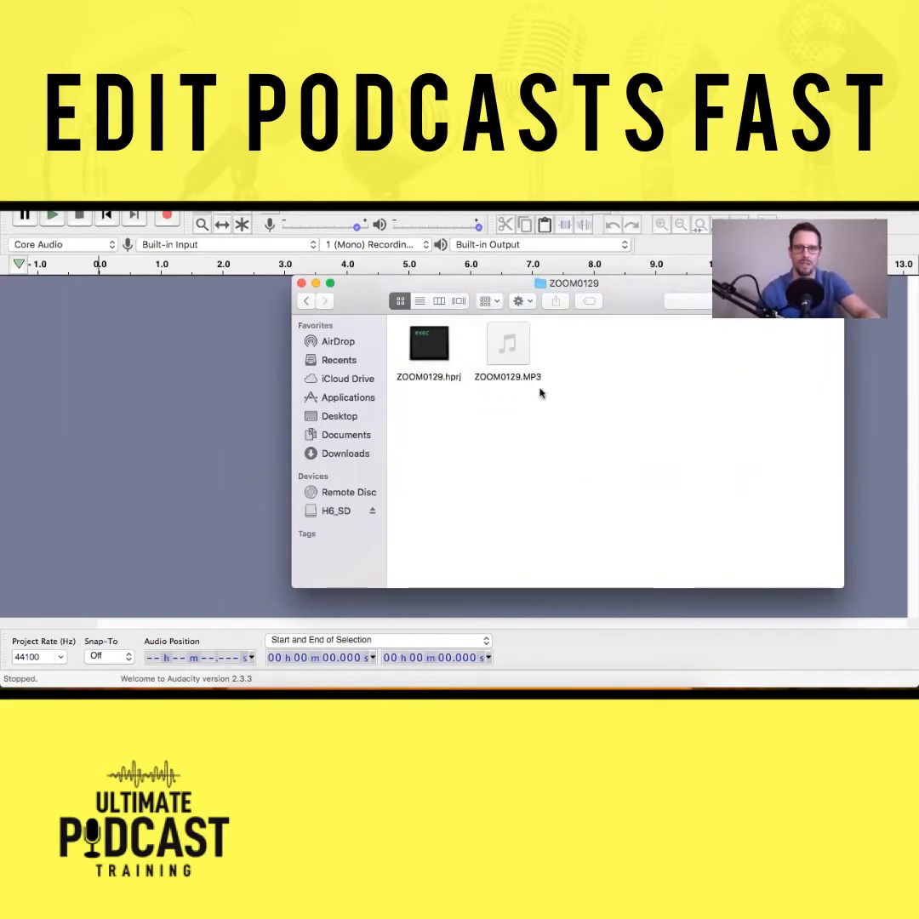
click(521, 348)
drag(521, 348, 177, 381)
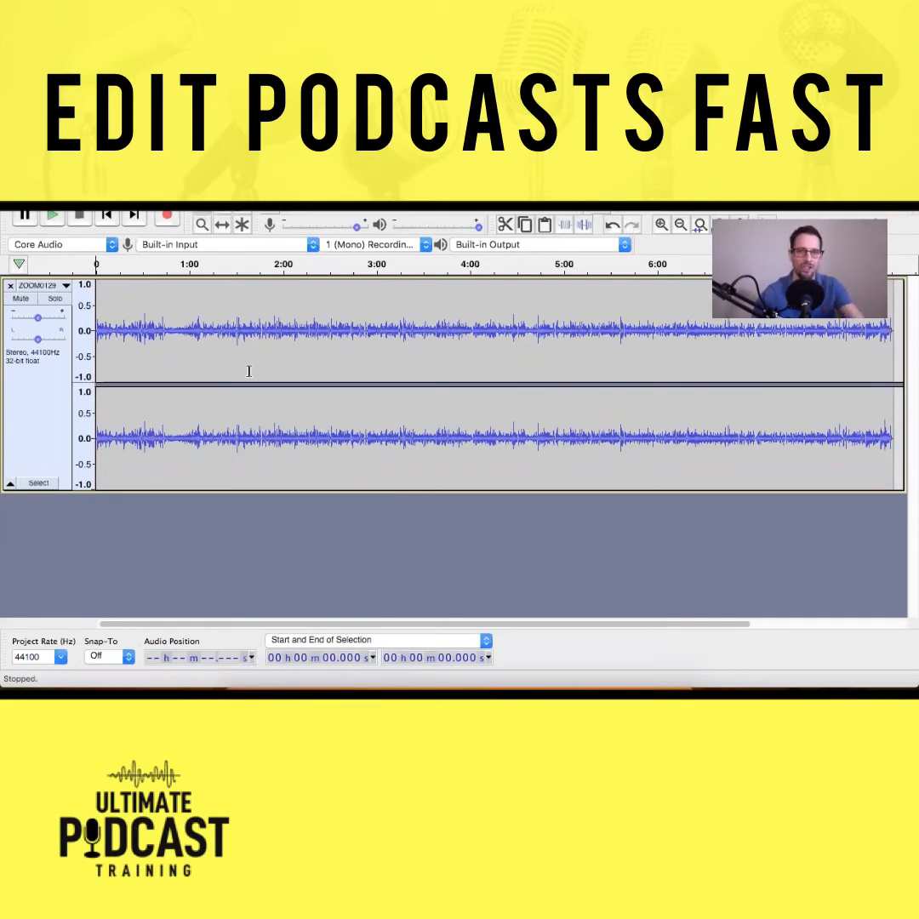
Apply the Compressor to the whole voice track with a -12 dB threshold, -40 dB noise floor, 2:1 ratio, 0.20 s attack and 1.0 s release
click(48, 361)
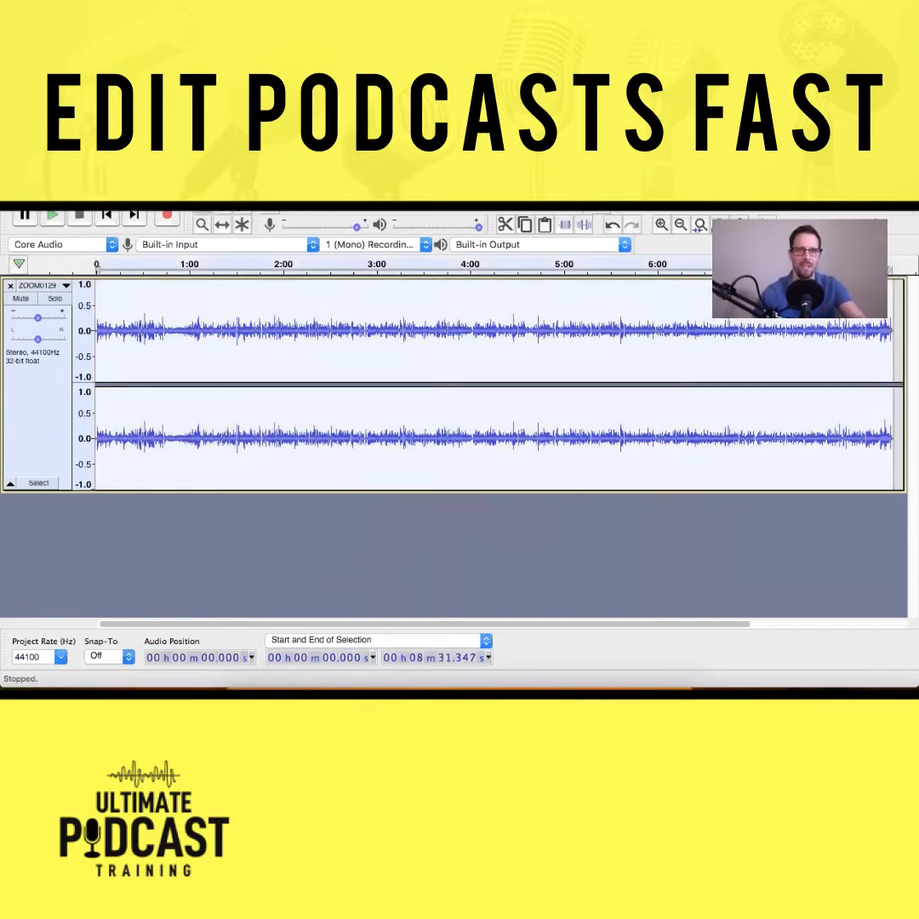
click(356, 172)
mouse_move(408, 172)
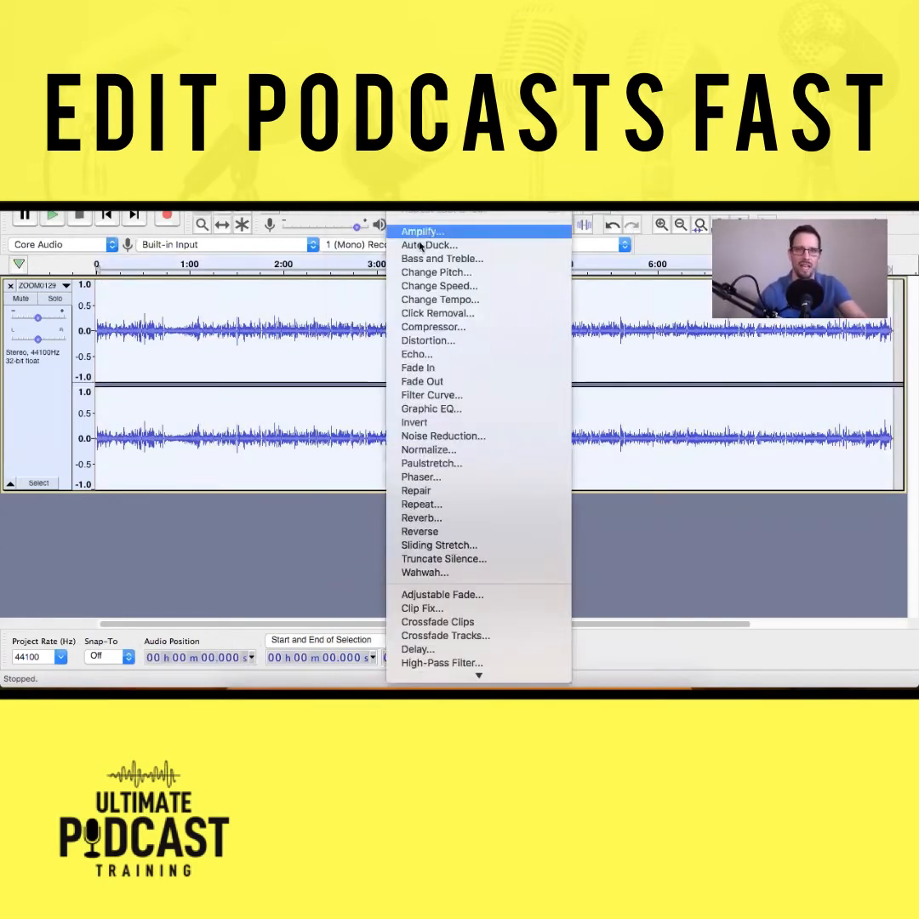
click(447, 327)
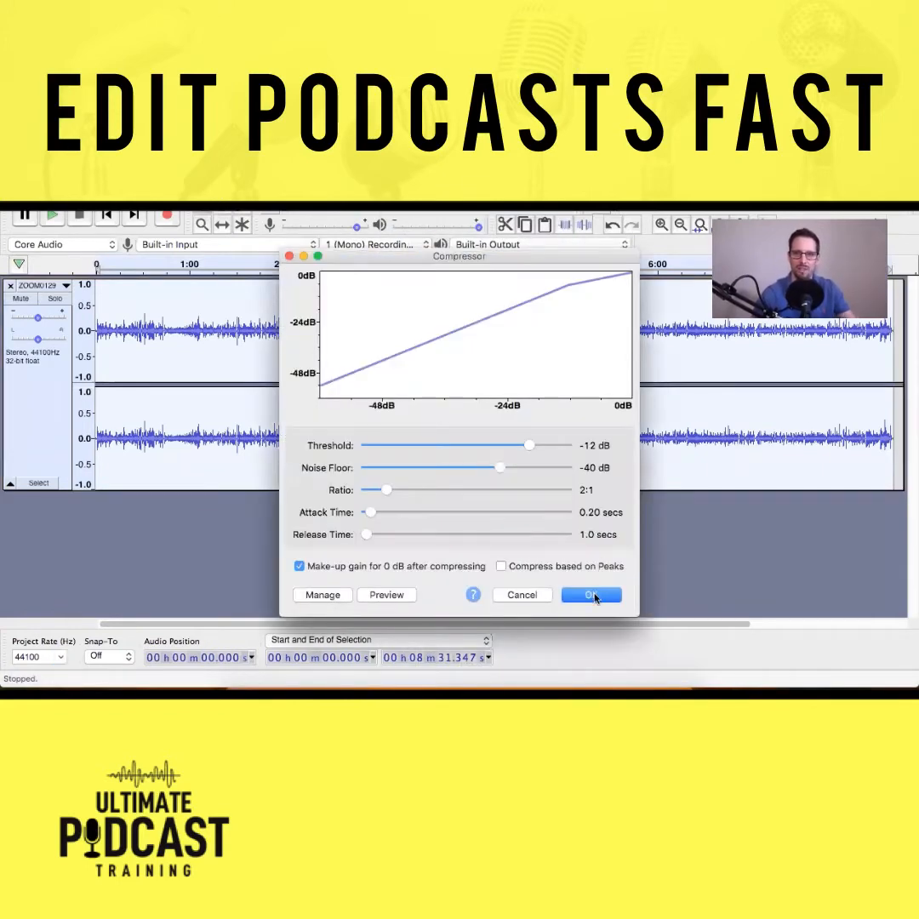
click(591, 595)
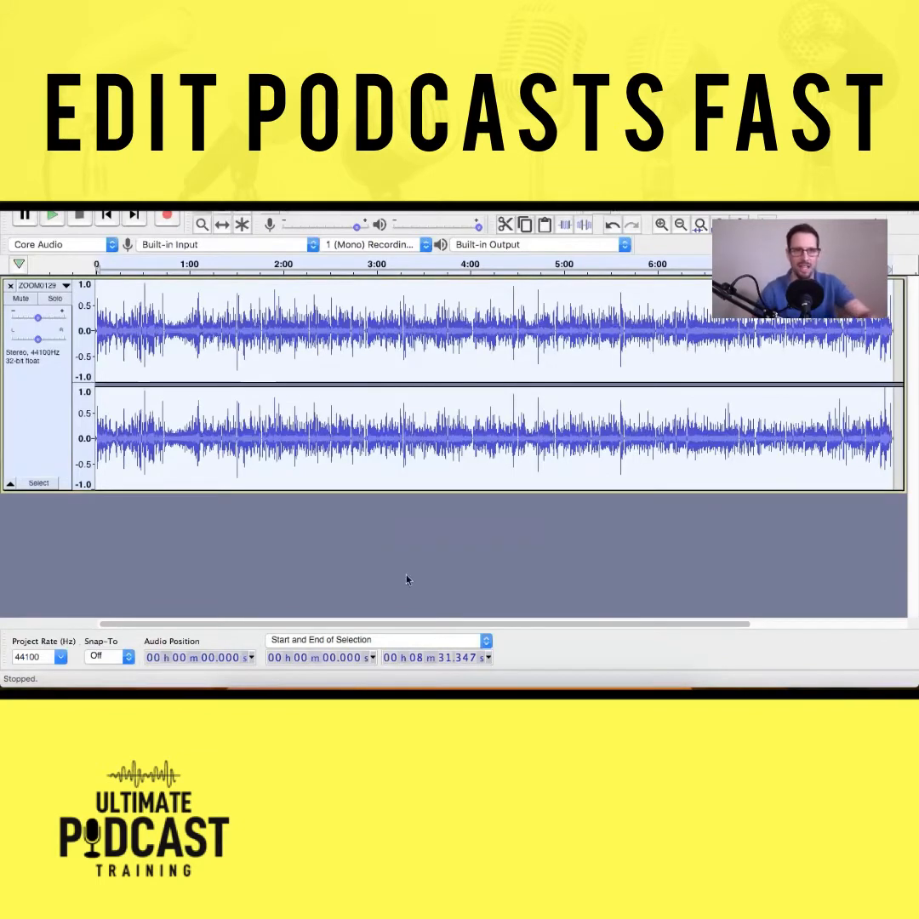
Delete about the first 0.98 seconds of silence at the beginning of the voice recording
click(109, 216)
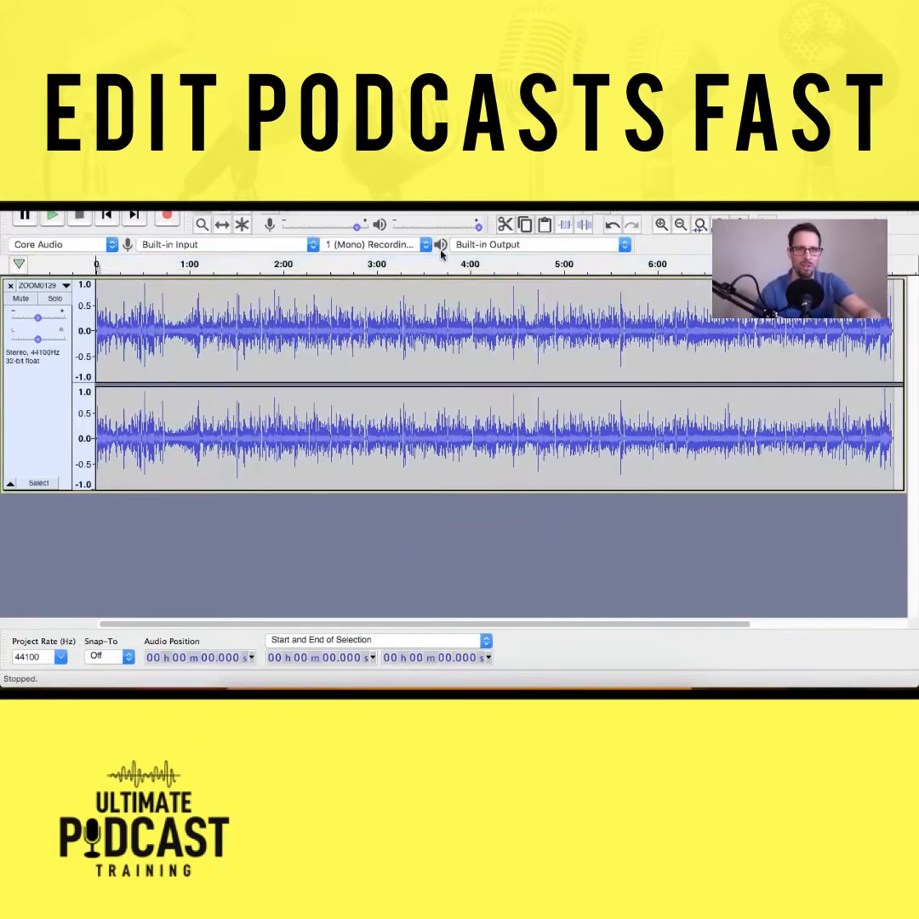
click(660, 227)
click(661, 227)
click(661, 227)
click(660, 227)
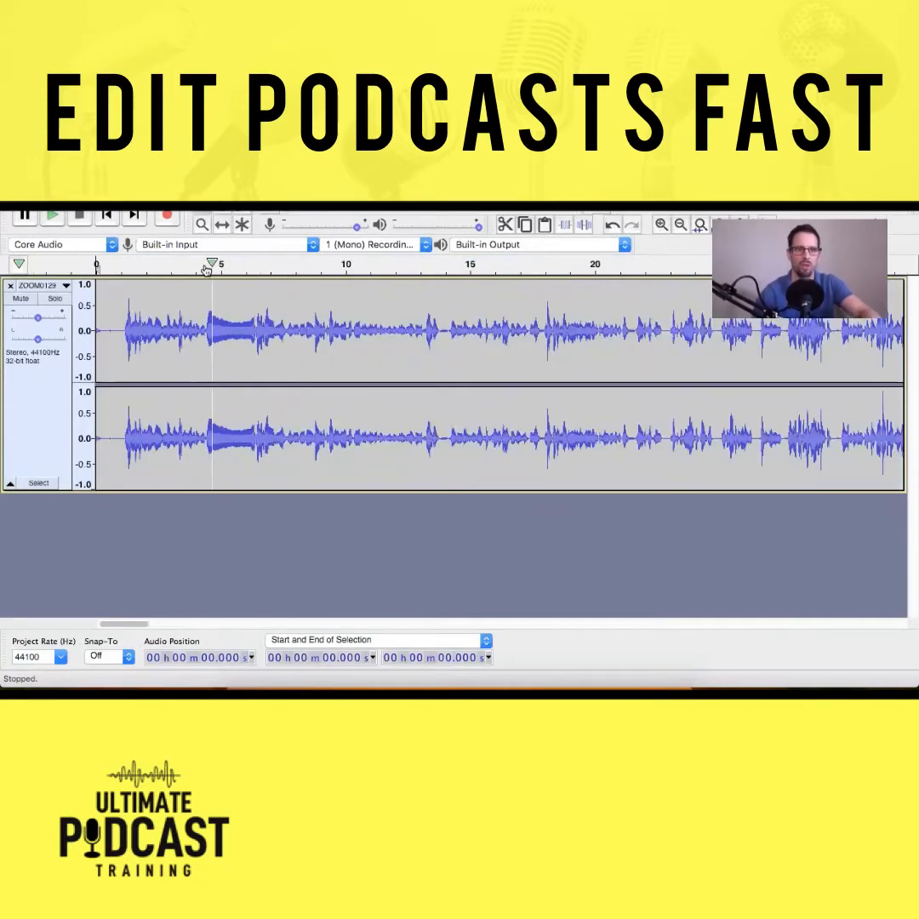
click(117, 325)
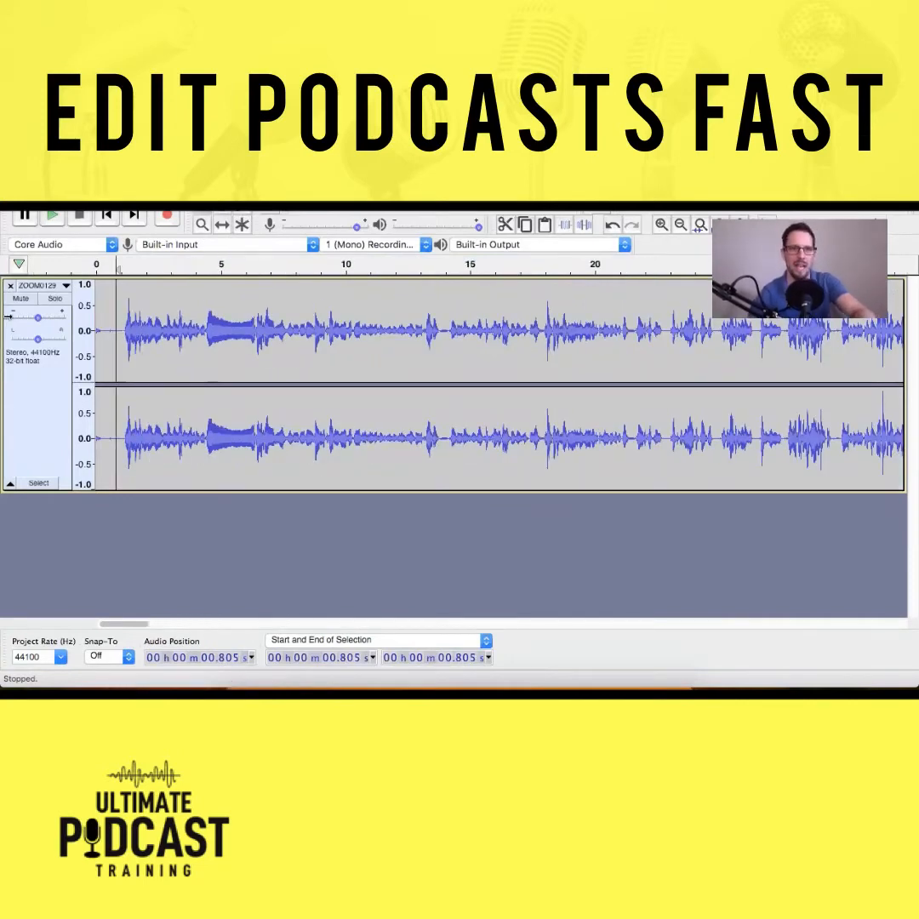
drag(121, 329, 35, 330)
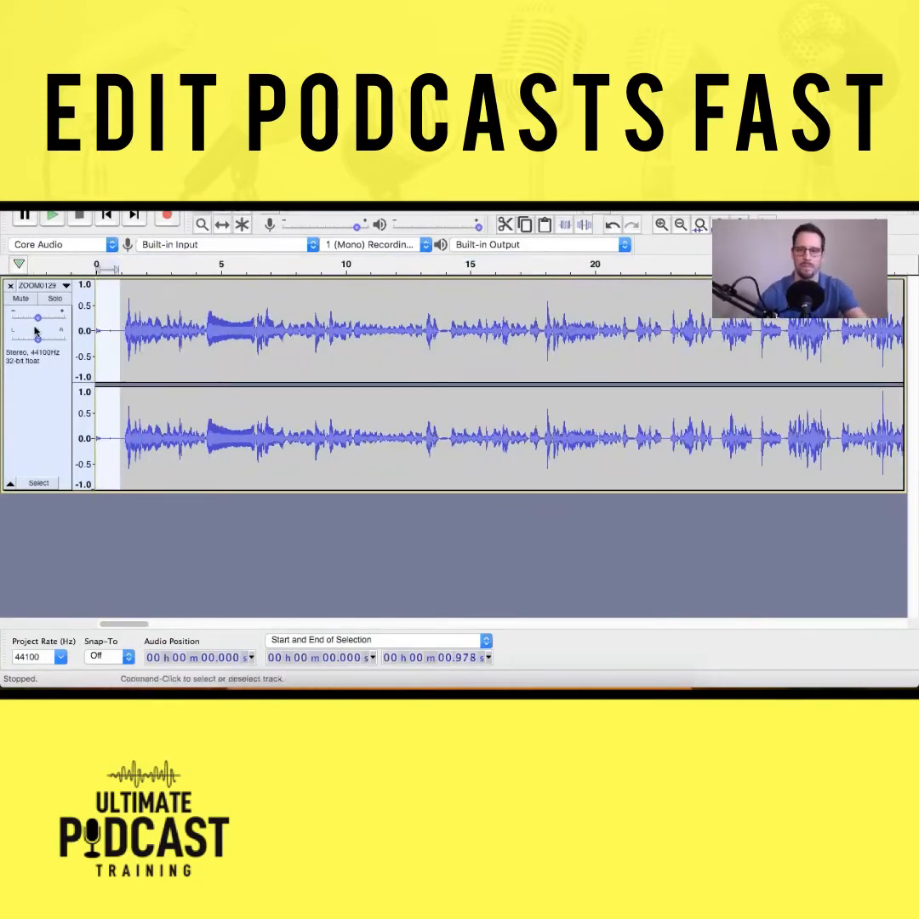
key(Delete)
Play the last few seconds of the voice recording and delete the silence from about 8:29.2 to the end
key(space)
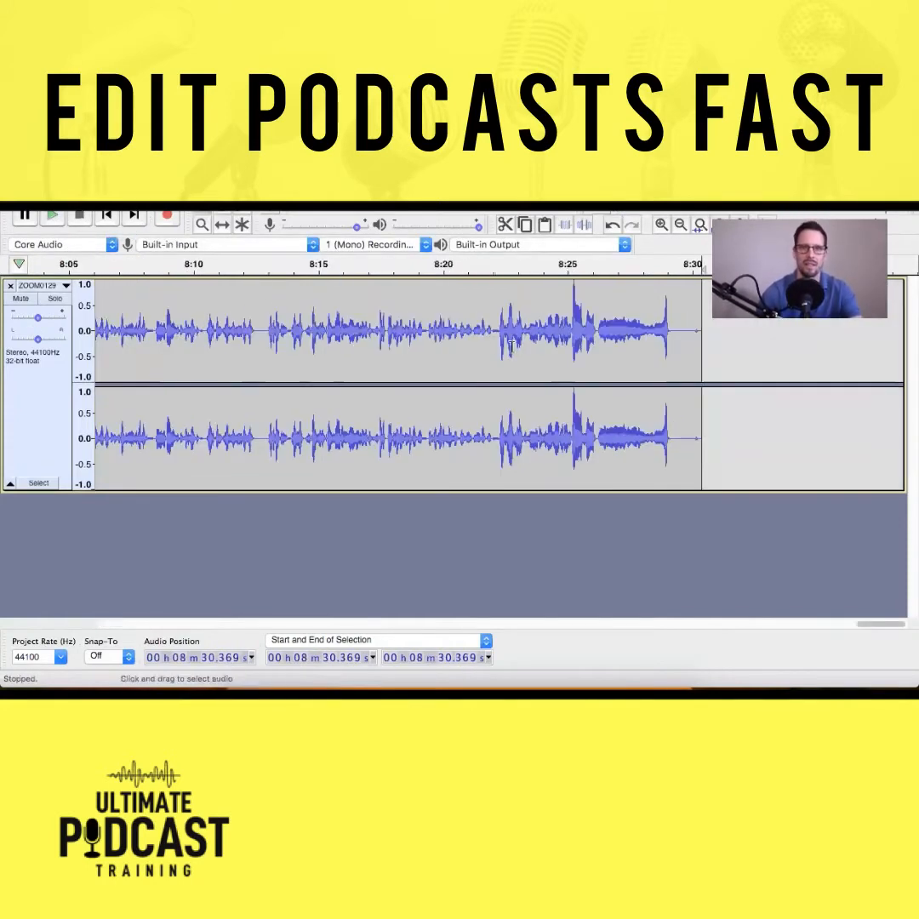
click(529, 338)
key(space)
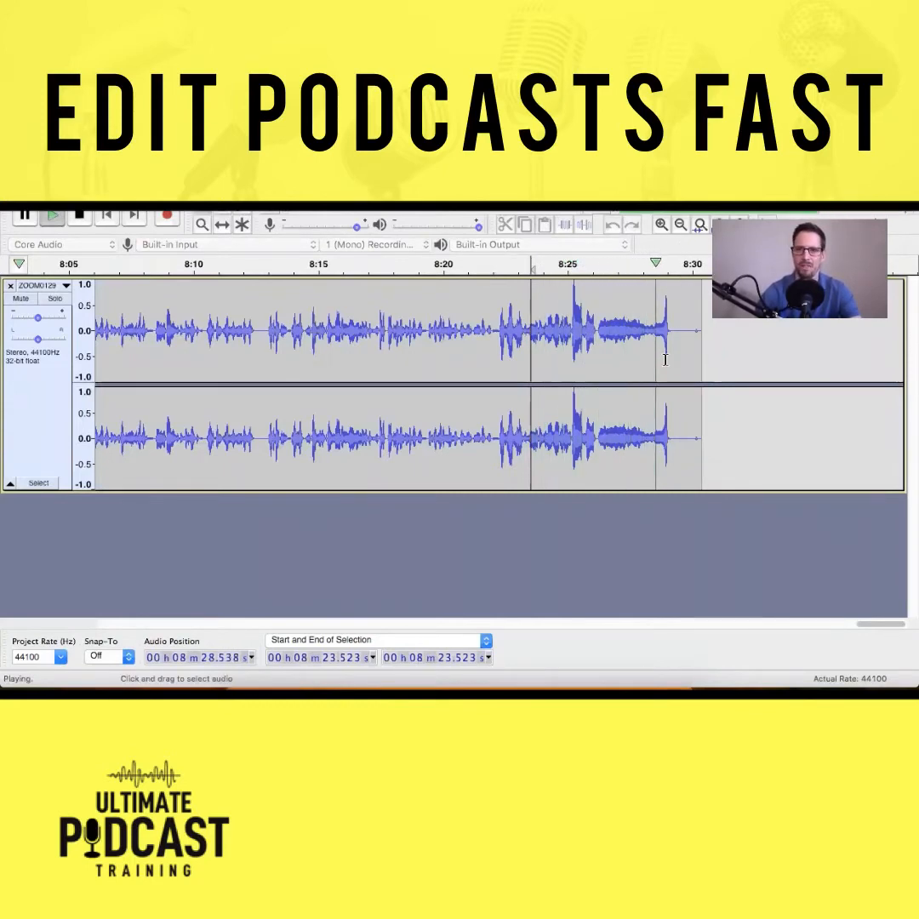
key(space)
drag(673, 349, 708, 345)
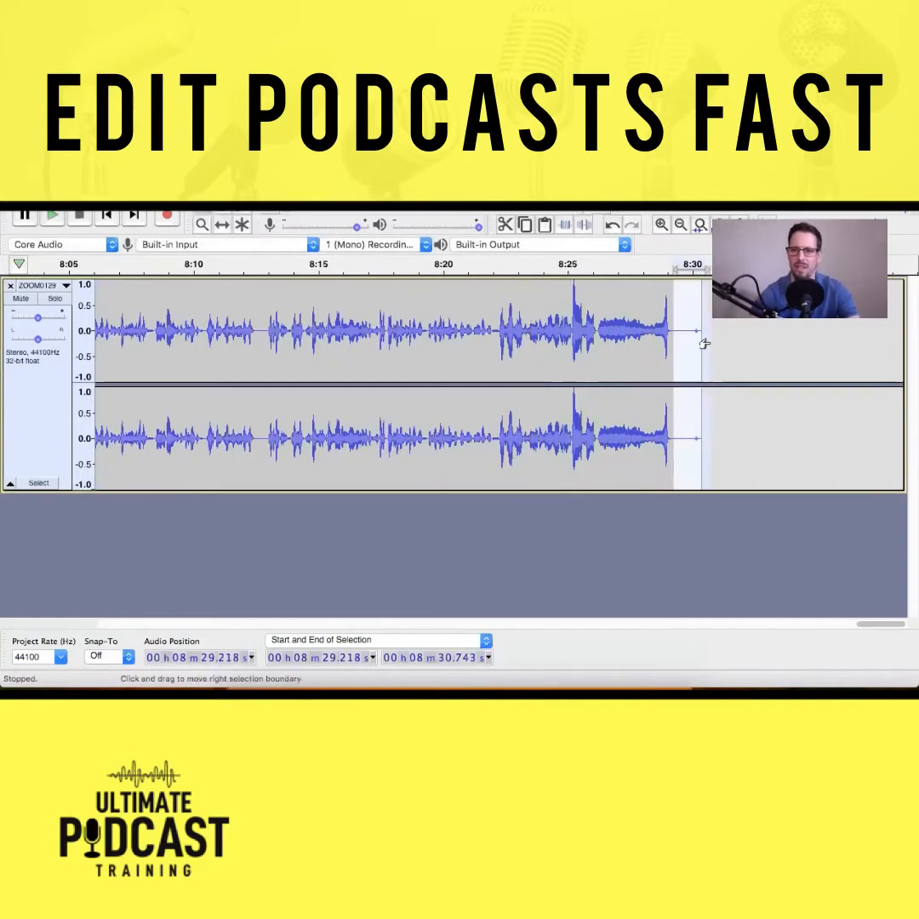
key(Delete)
Look over the trimmed voice recording's waveform across its full length
click(24, 412)
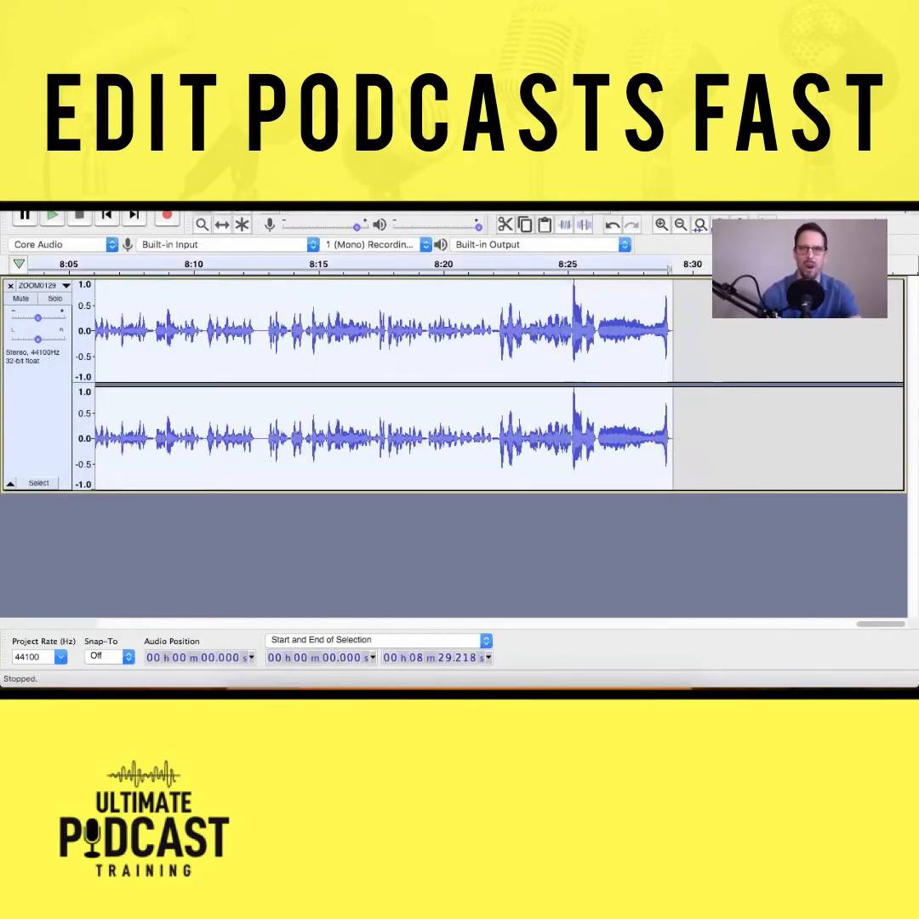
click(681, 225)
click(681, 225)
click(681, 225)
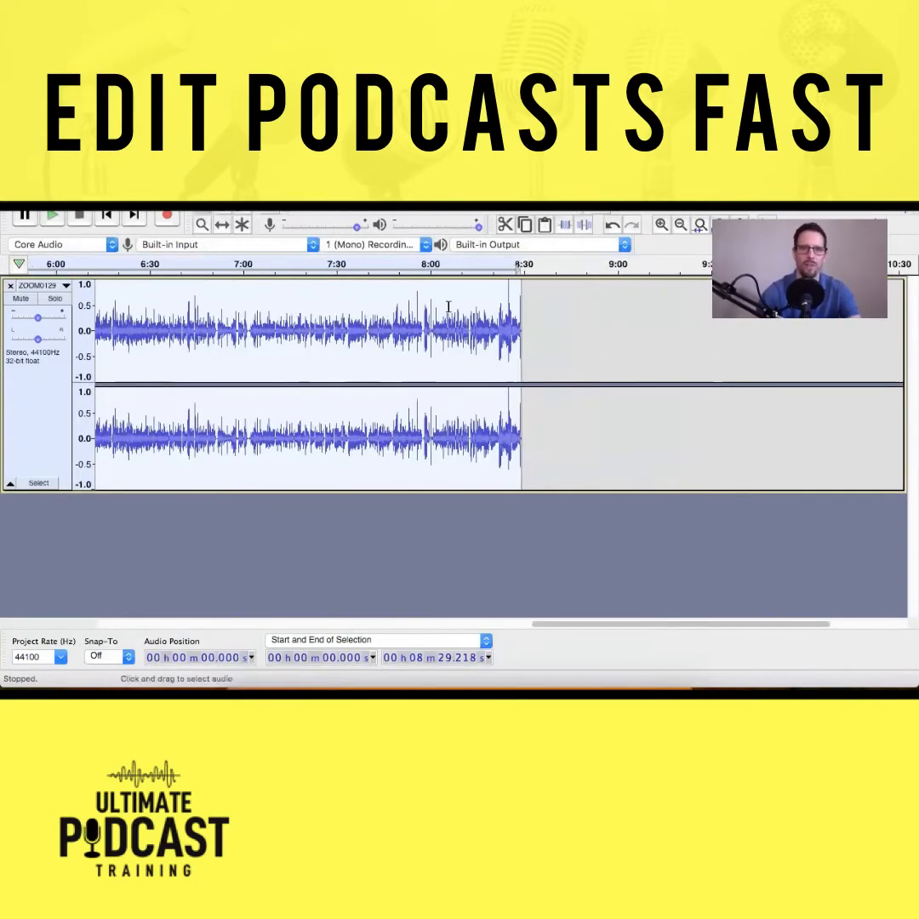
drag(205, 324, 409, 340)
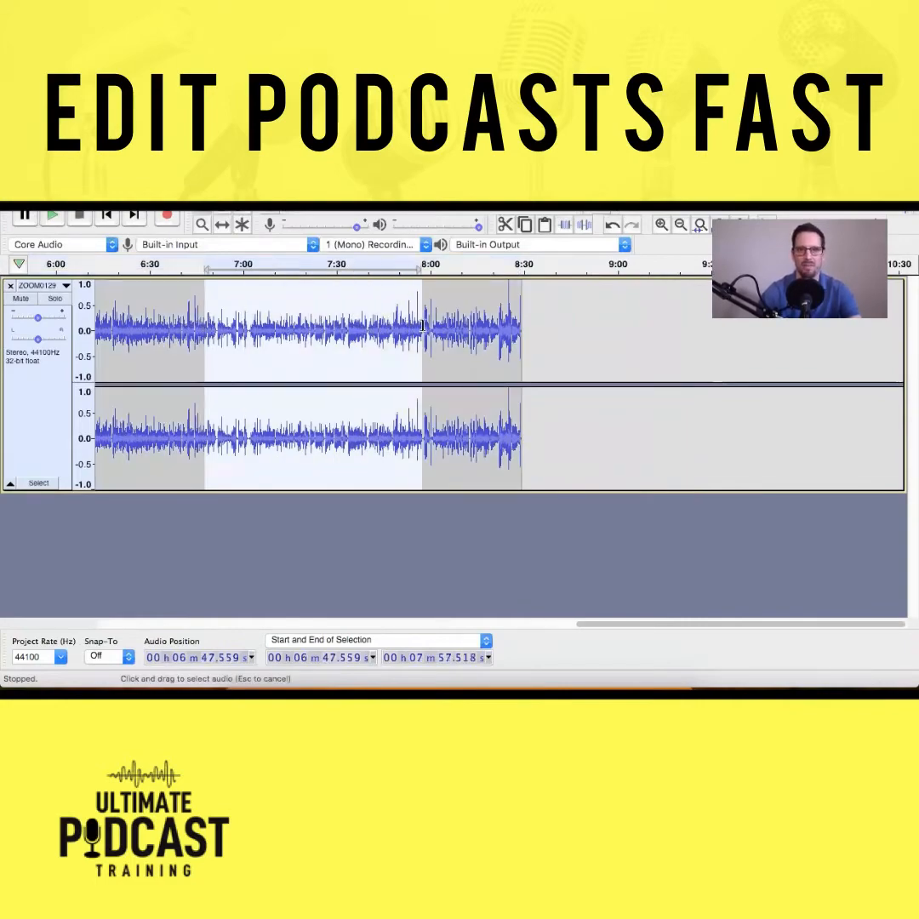
scroll(187, 344, left, 10)
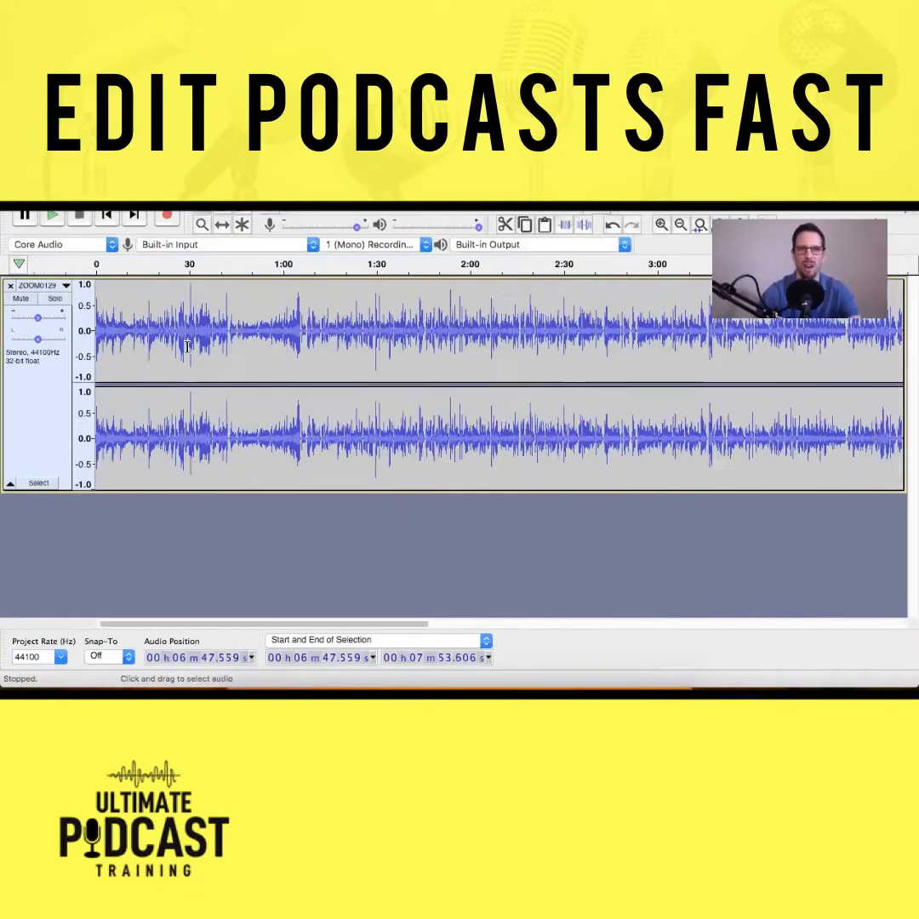
scroll(187, 345, right, 4)
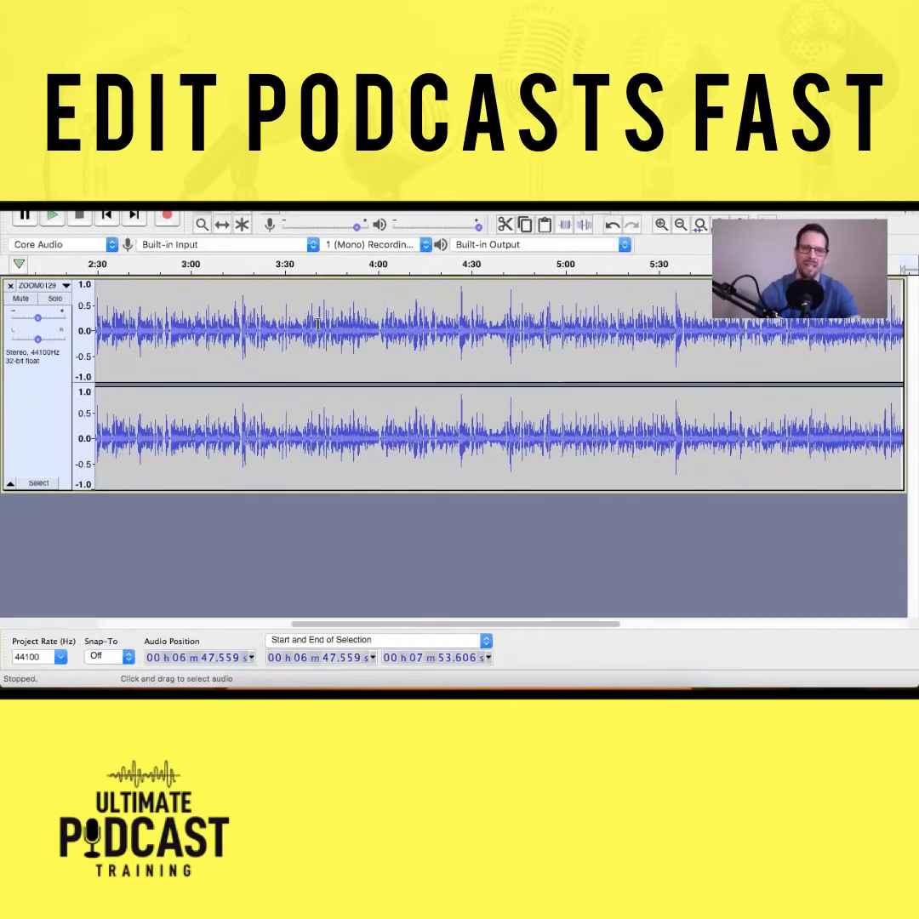
scroll(436, 339, left, 5)
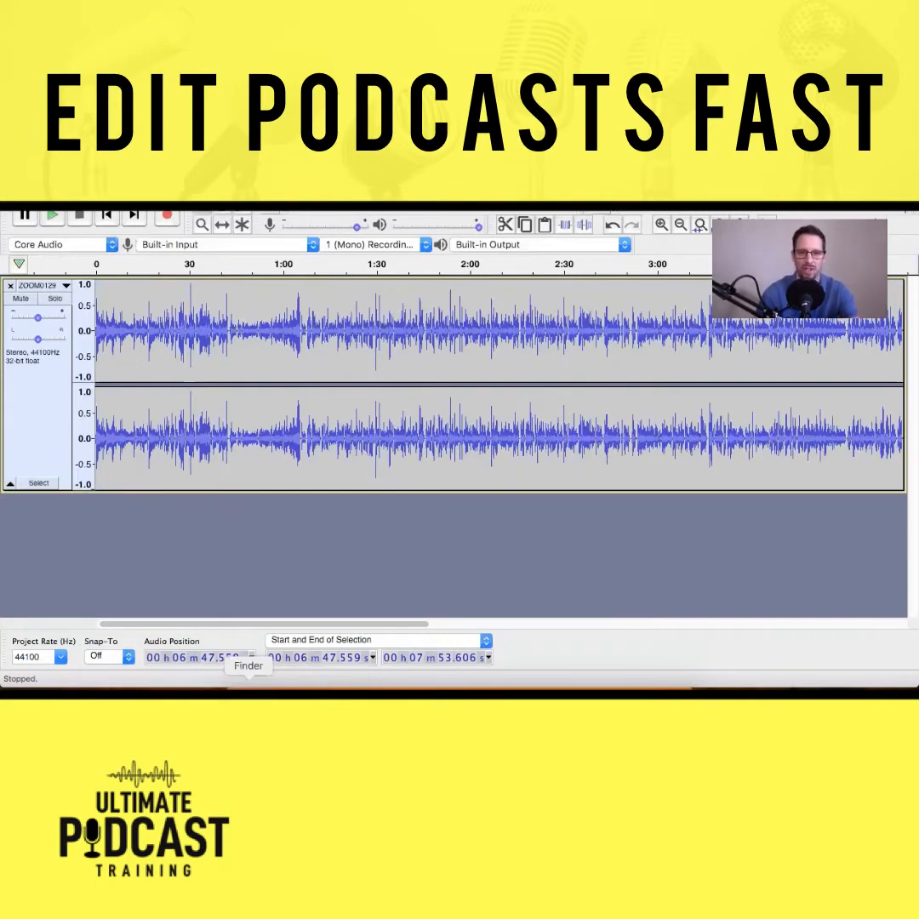
Switch to Finder and open the Theme Music folder inside Documents, PODCAST, BTB, SHOW
click(248, 685)
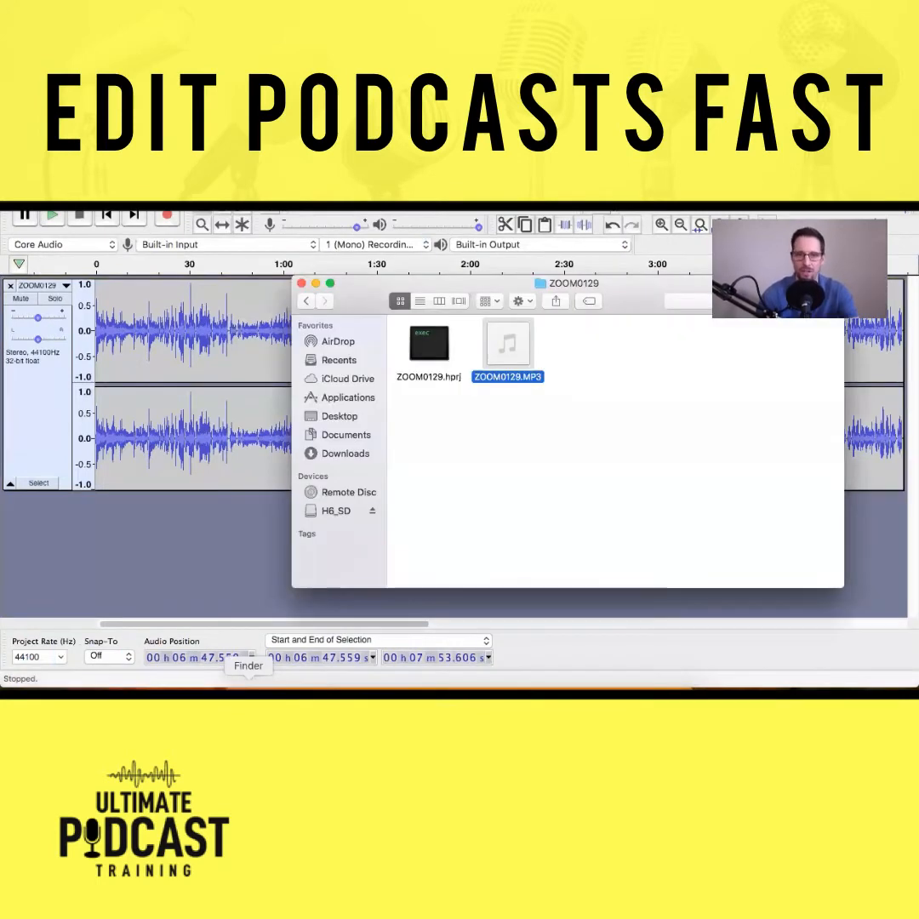
click(352, 437)
scroll(444, 436, down, 10)
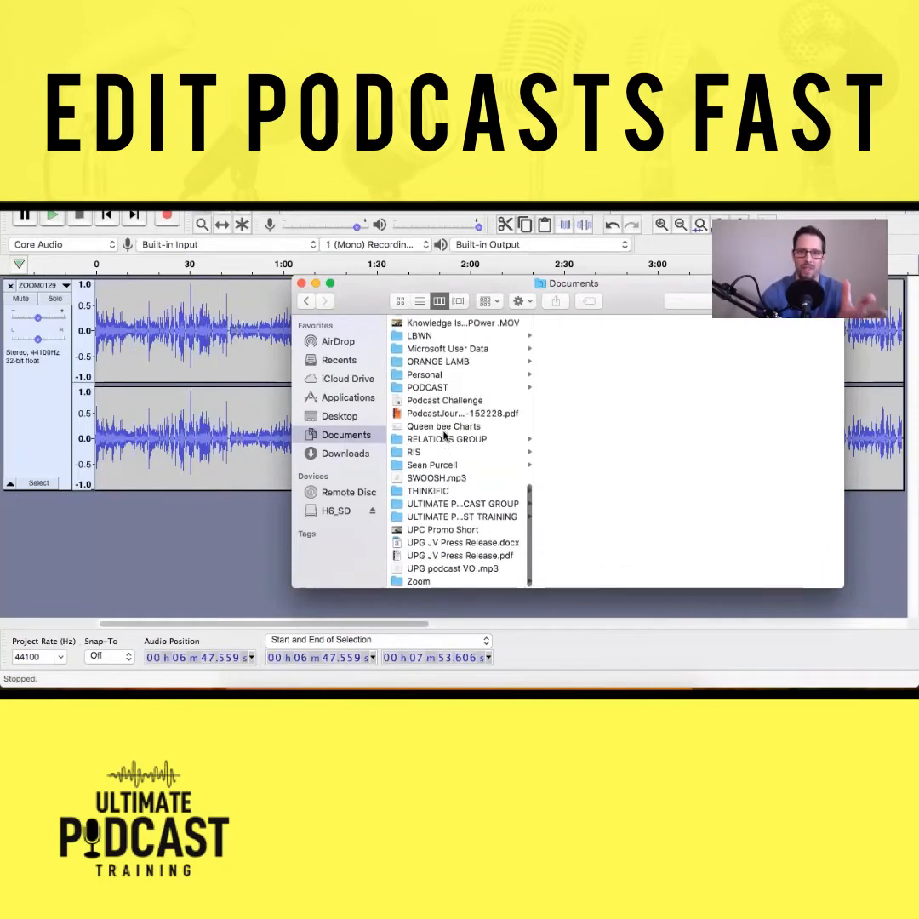
click(439, 390)
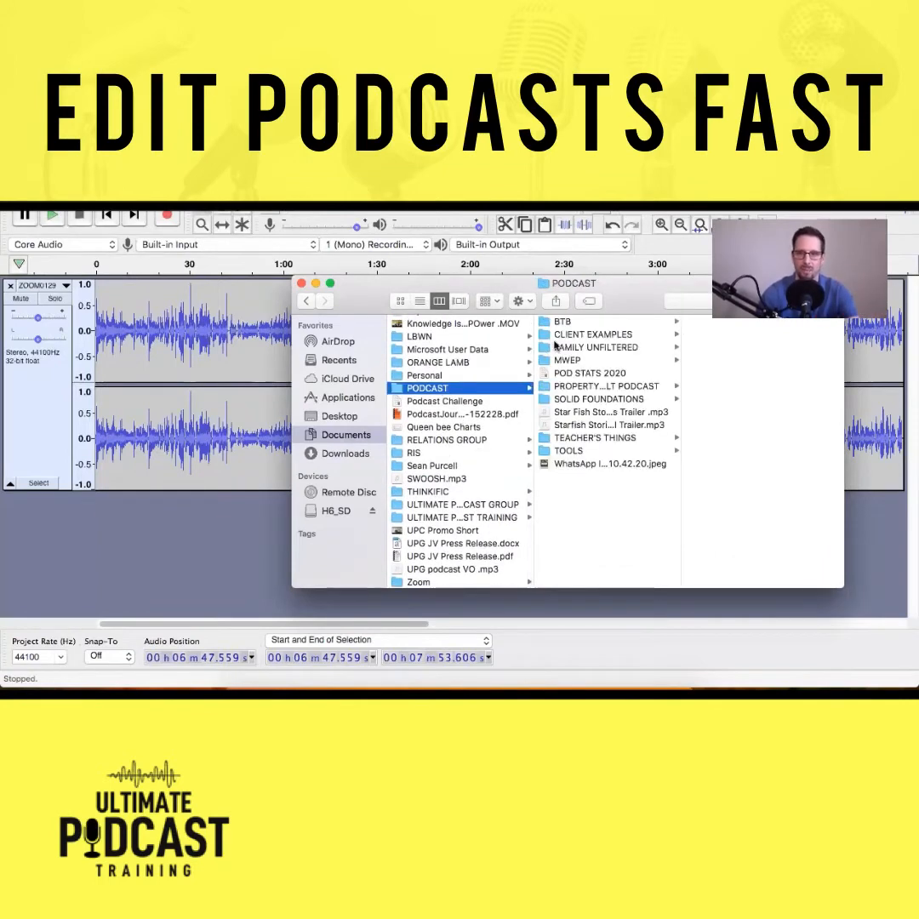
click(563, 323)
scroll(754, 451, down, 10)
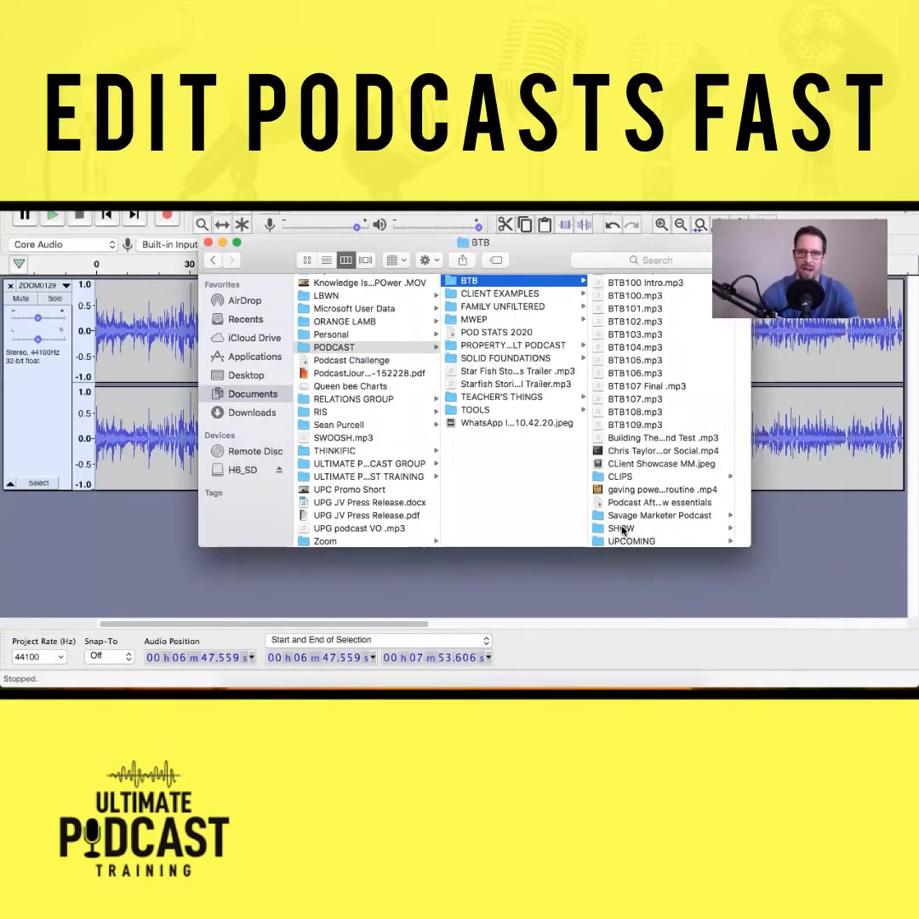
click(622, 529)
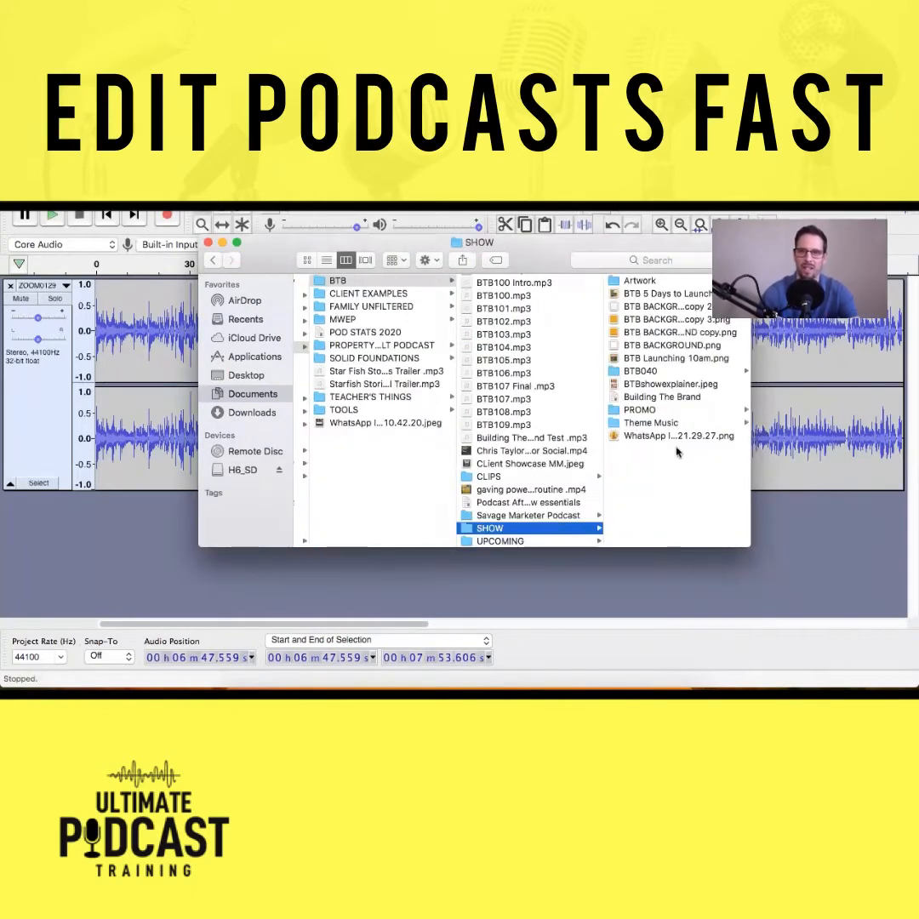
click(665, 426)
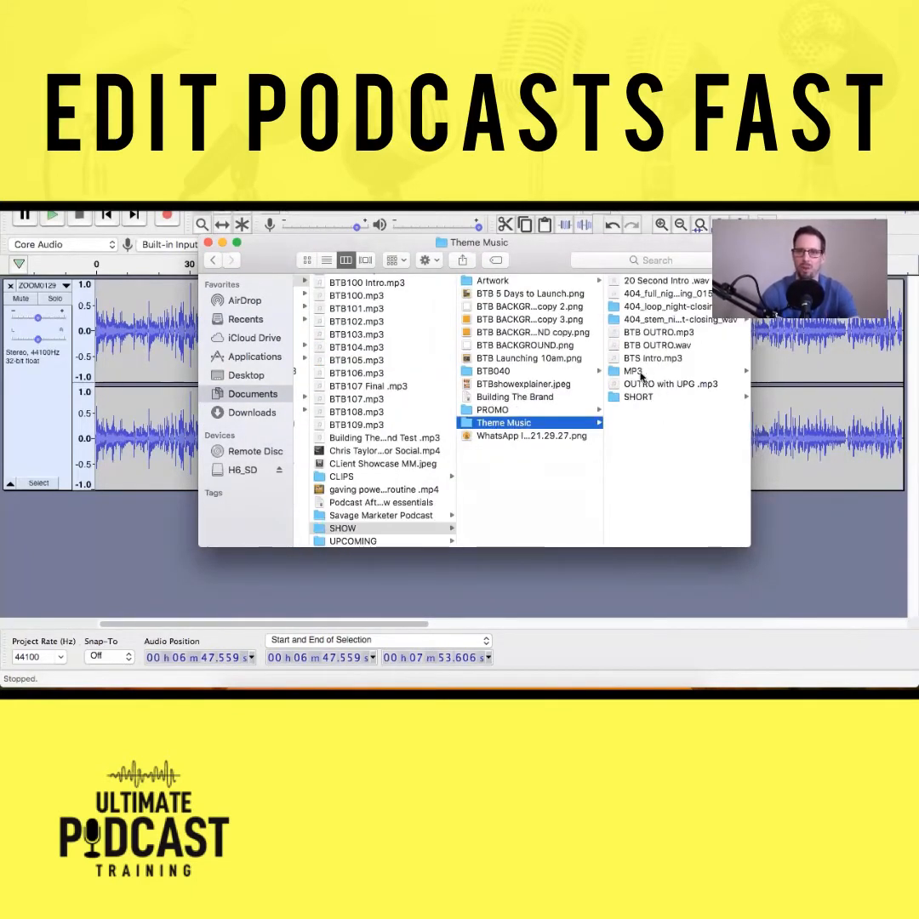
Import BTS Intro.mp3 and BTB OUTRO.mp3 as new tracks below the voice recording in Audacity
drag(651, 362, 121, 533)
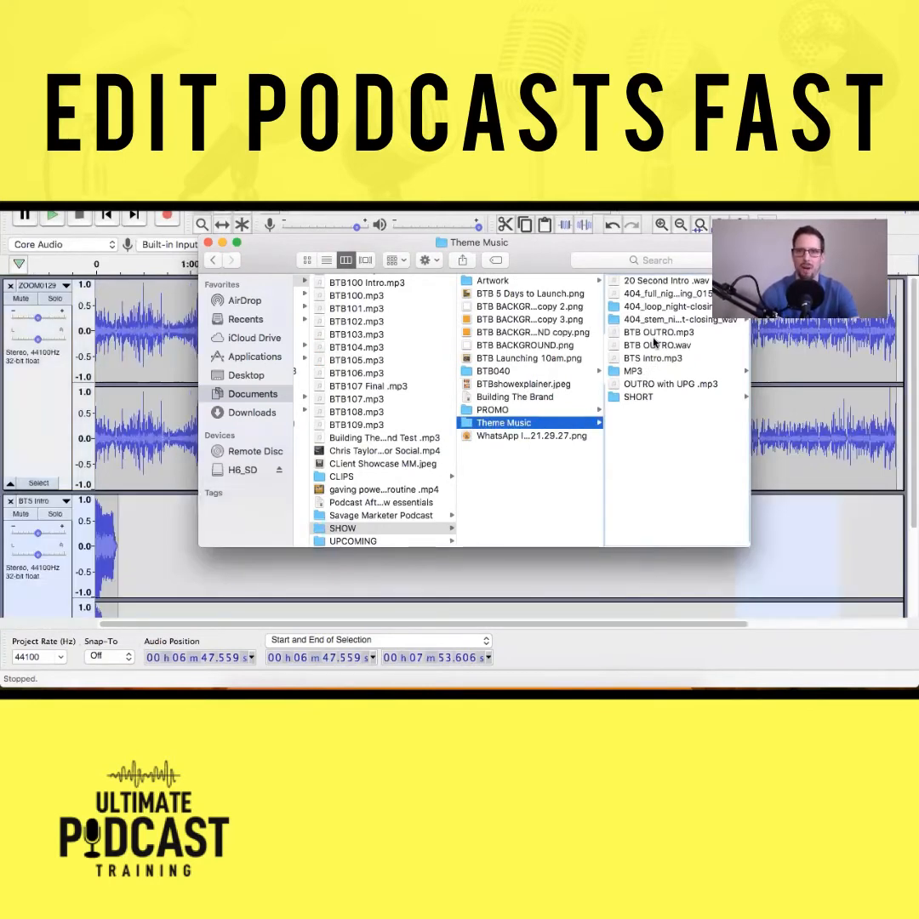
drag(656, 335, 158, 581)
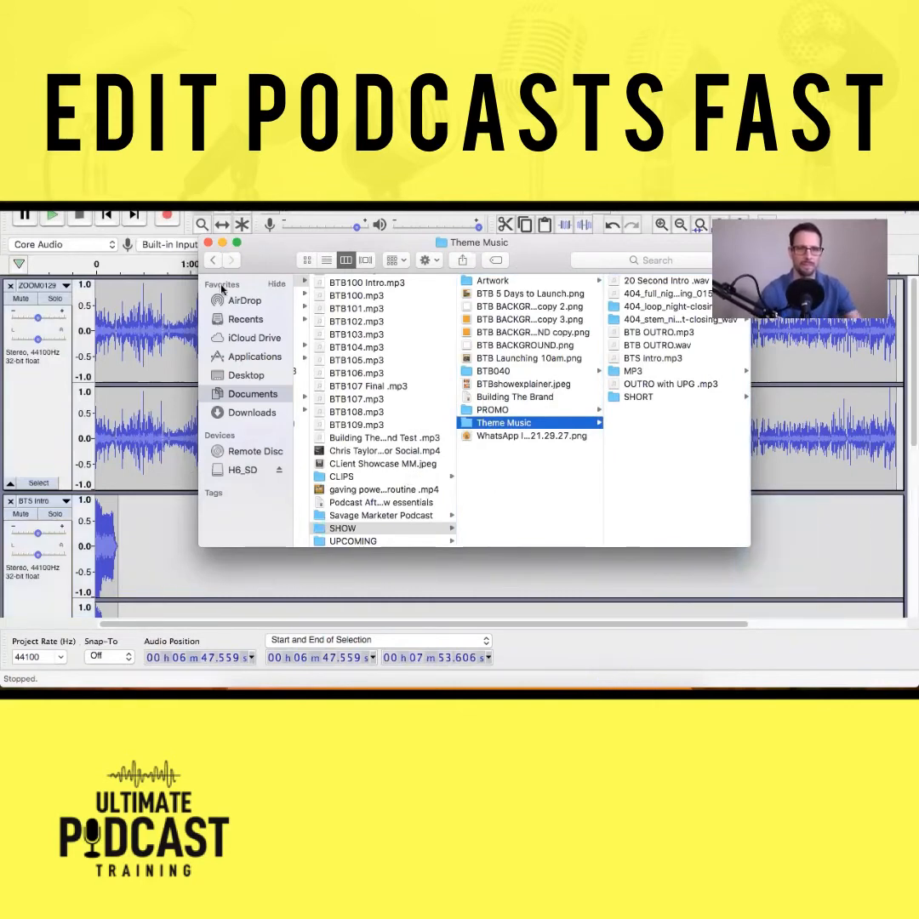
click(153, 423)
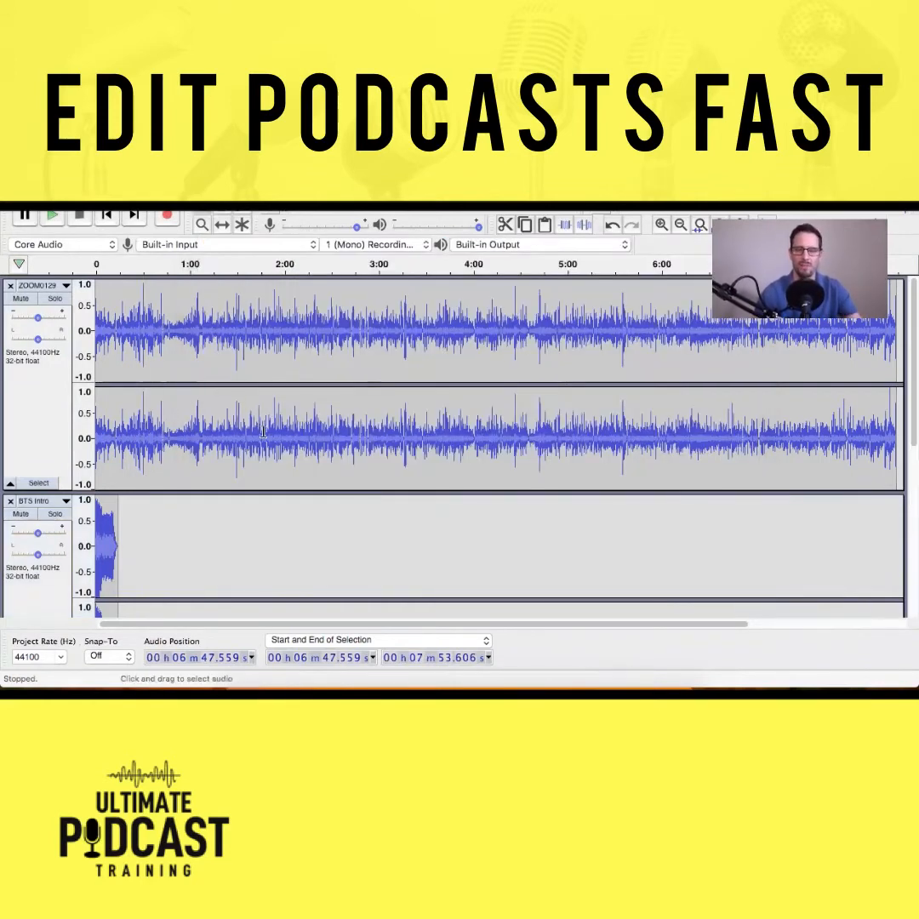
Look over the voice recording, the intro music and the outro music tracks in turn
drag(200, 444, 377, 441)
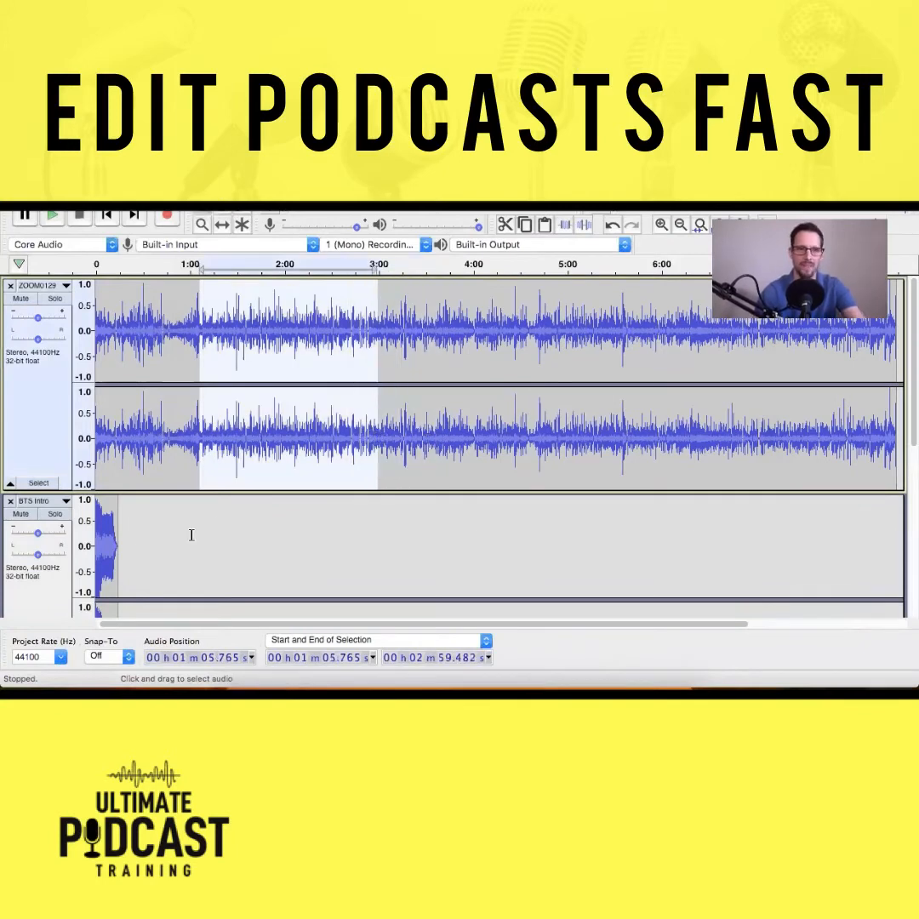
scroll(190, 535, down, 5)
drag(113, 362, 96, 361)
scroll(99, 364, up, 5)
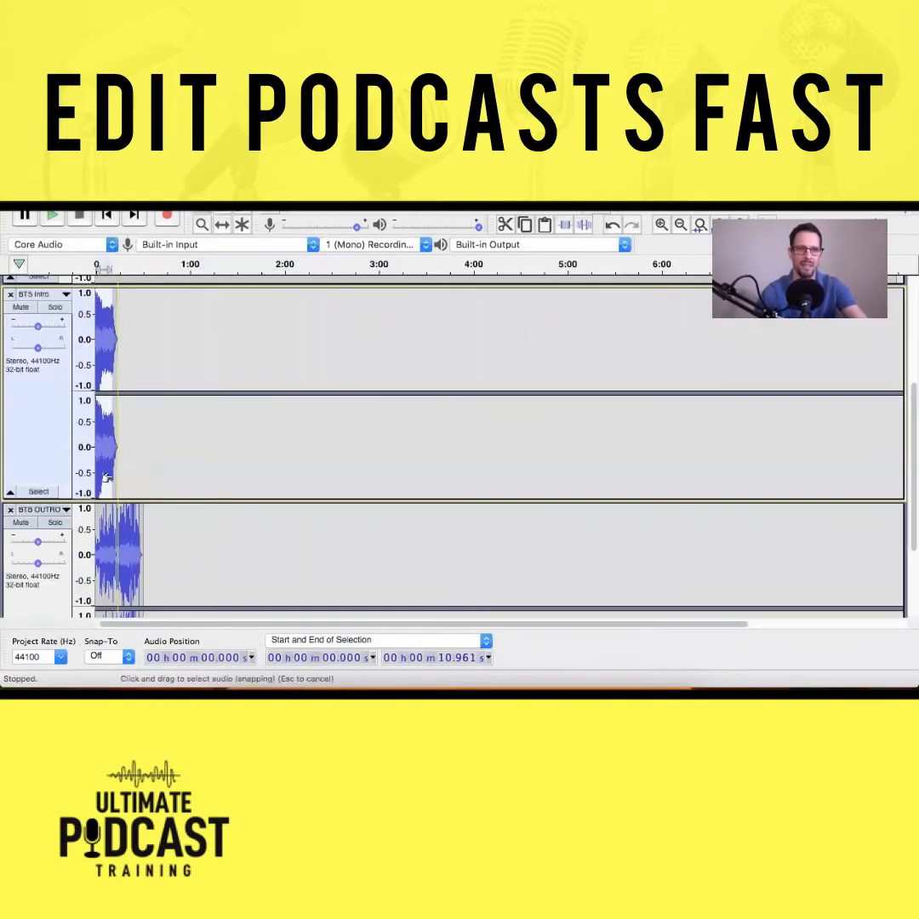
drag(119, 537, 144, 535)
scroll(255, 436, down, 4)
click(255, 436)
scroll(242, 479, up, 5)
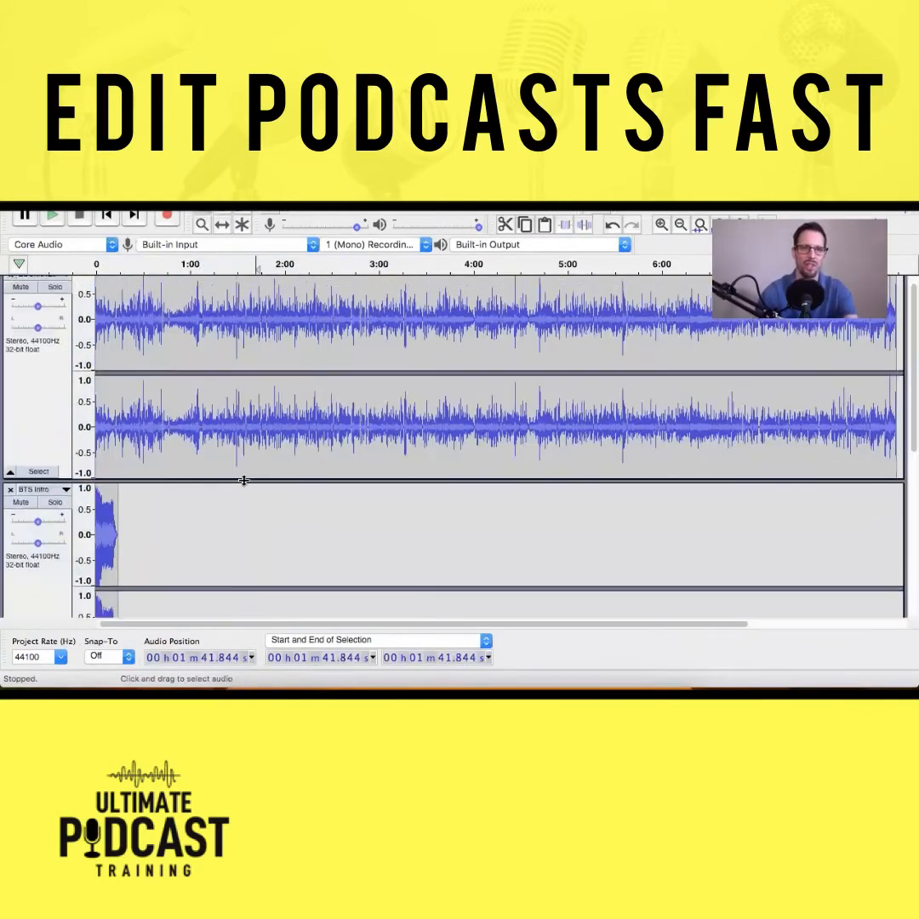
Shift the voice recording to start about 16 seconds in, after the intro music, and move the outro music to start at about 3:36
click(222, 223)
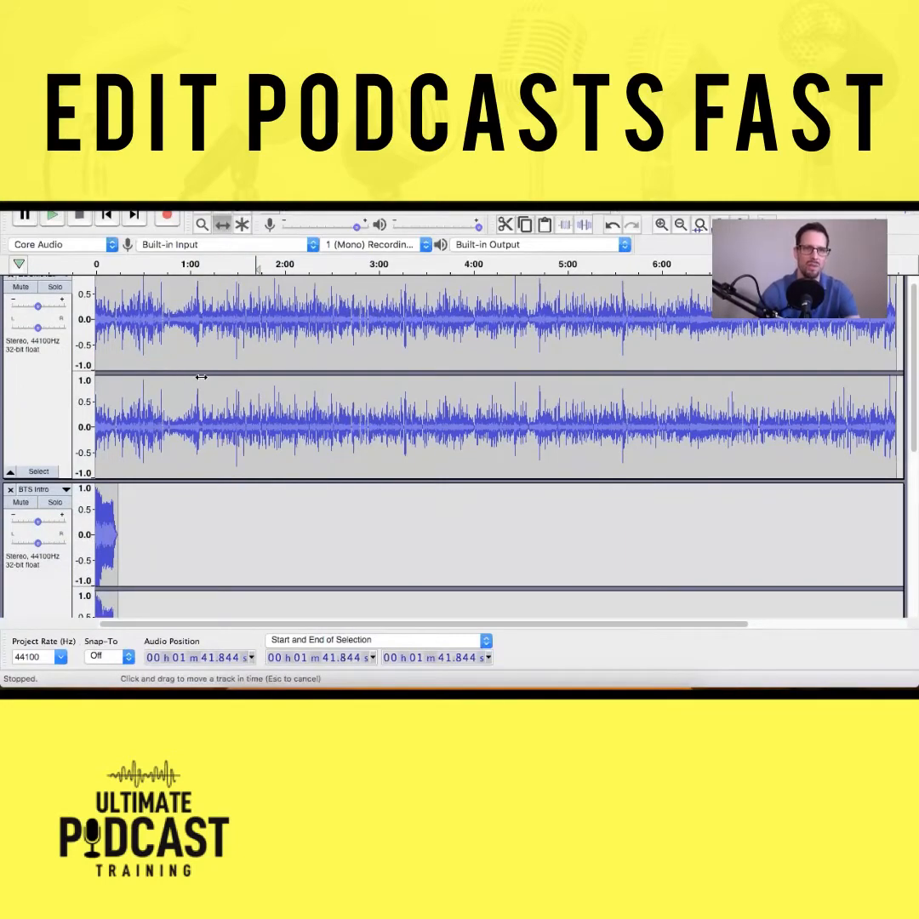
drag(201, 377, 217, 380)
scroll(180, 436, down, 5)
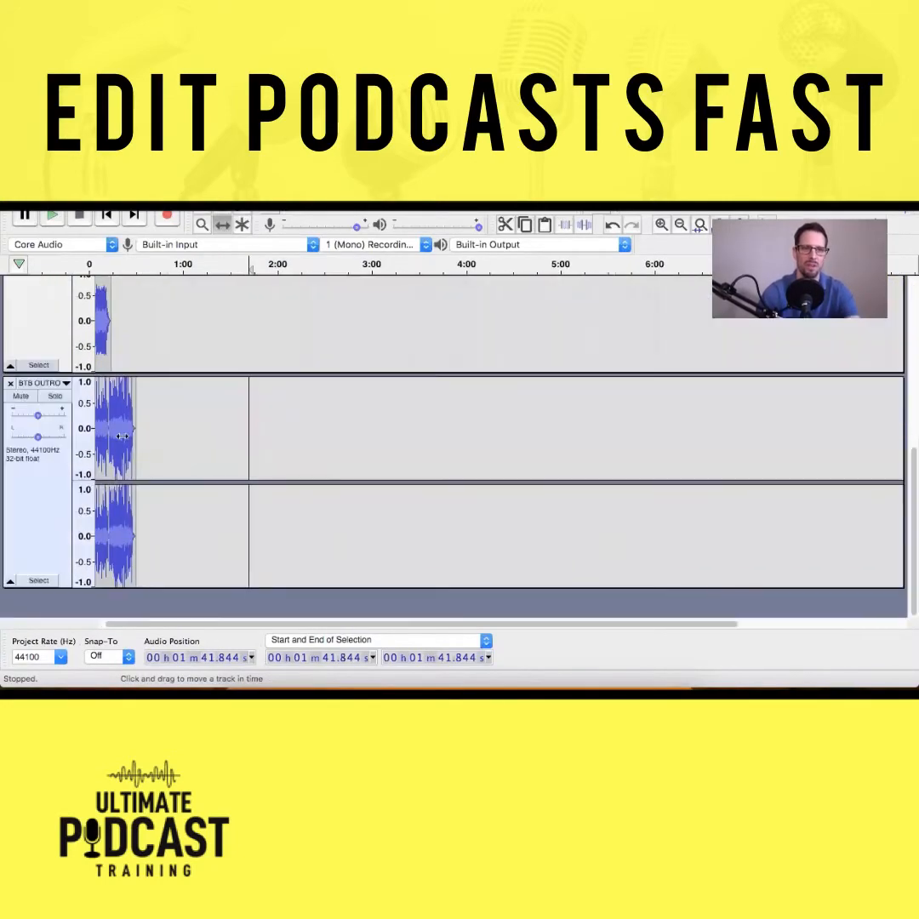
drag(122, 437, 455, 439)
scroll(254, 425, up, 5)
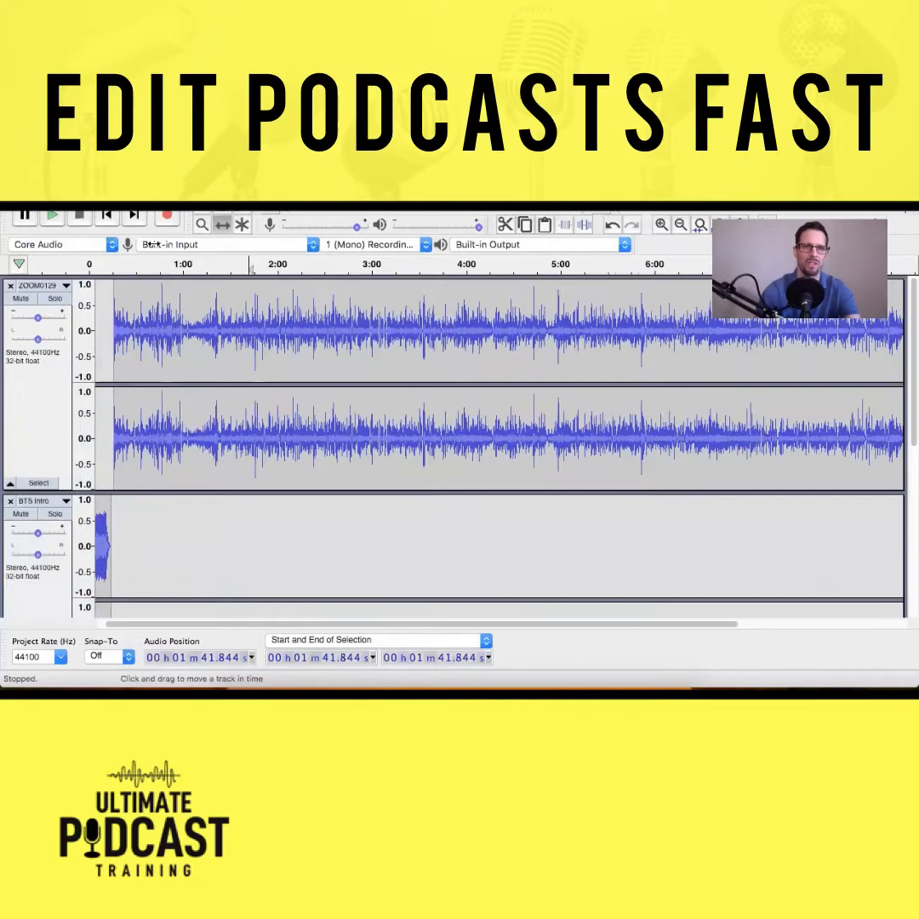
Move the voice recording earlier to start at about 11.5 seconds, overlapping the fading end of the intro music
click(108, 218)
scroll(614, 438, up, 5)
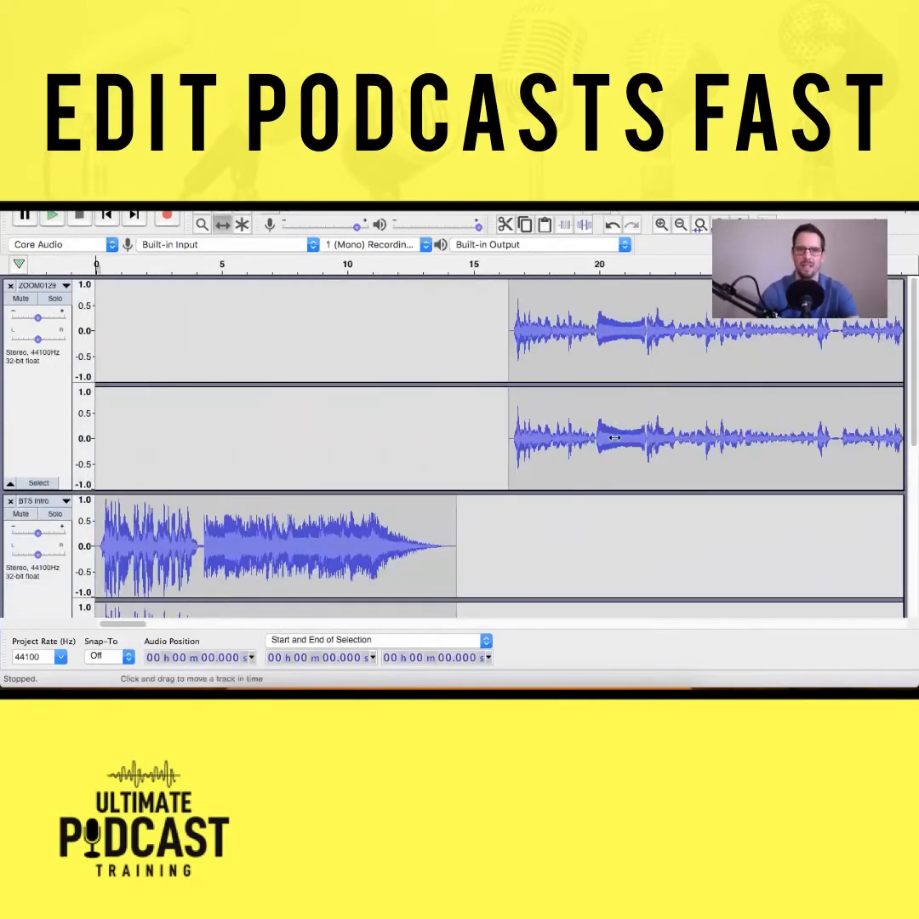
drag(576, 456, 455, 465)
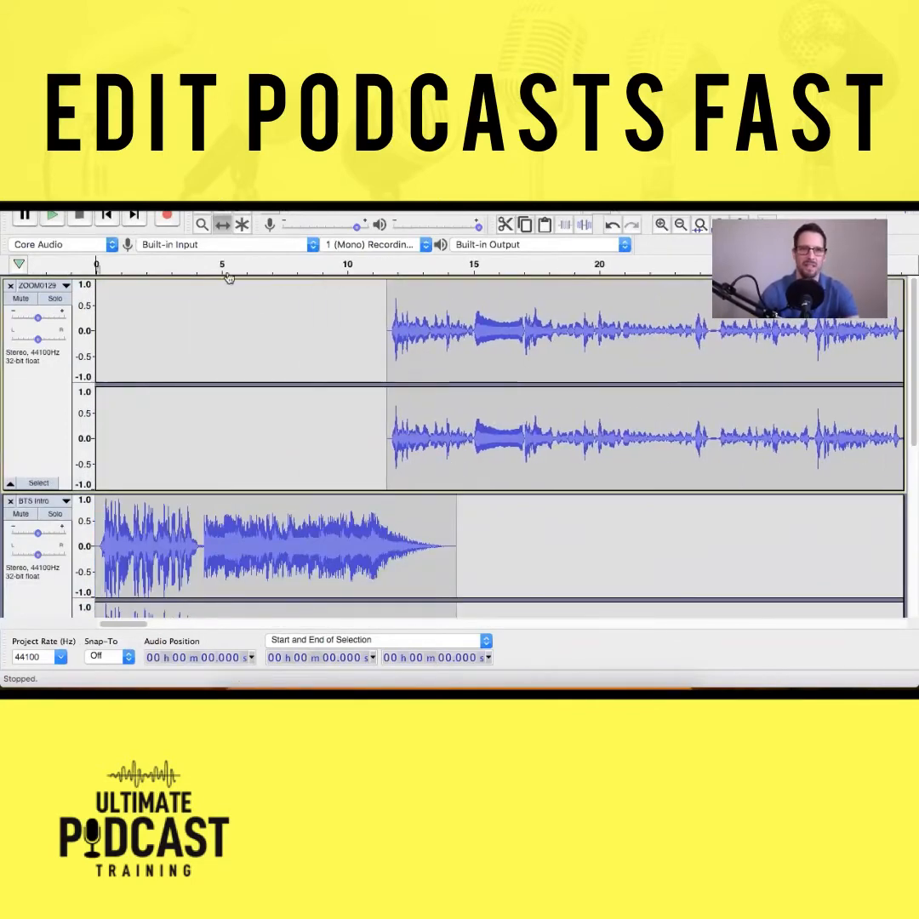
Play the transition from the intro music into the voice recording, starting at about 8.8 seconds
click(203, 209)
click(319, 445)
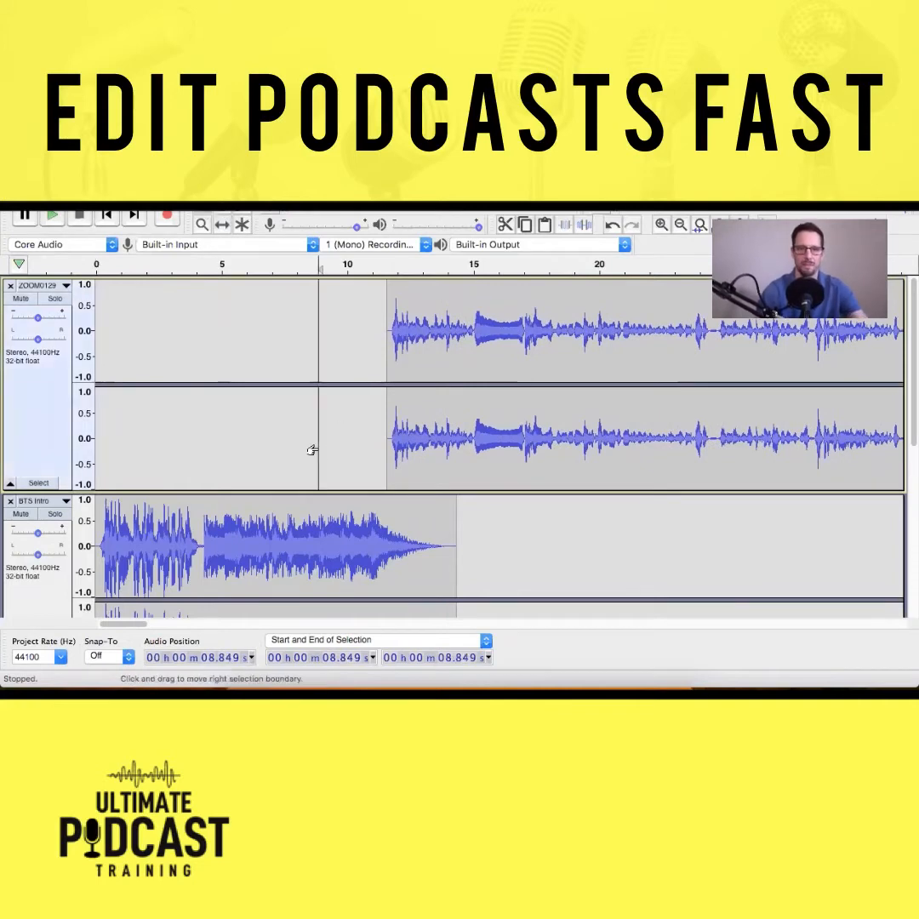
key(space)
key(XF86AudioRaiseVolume)
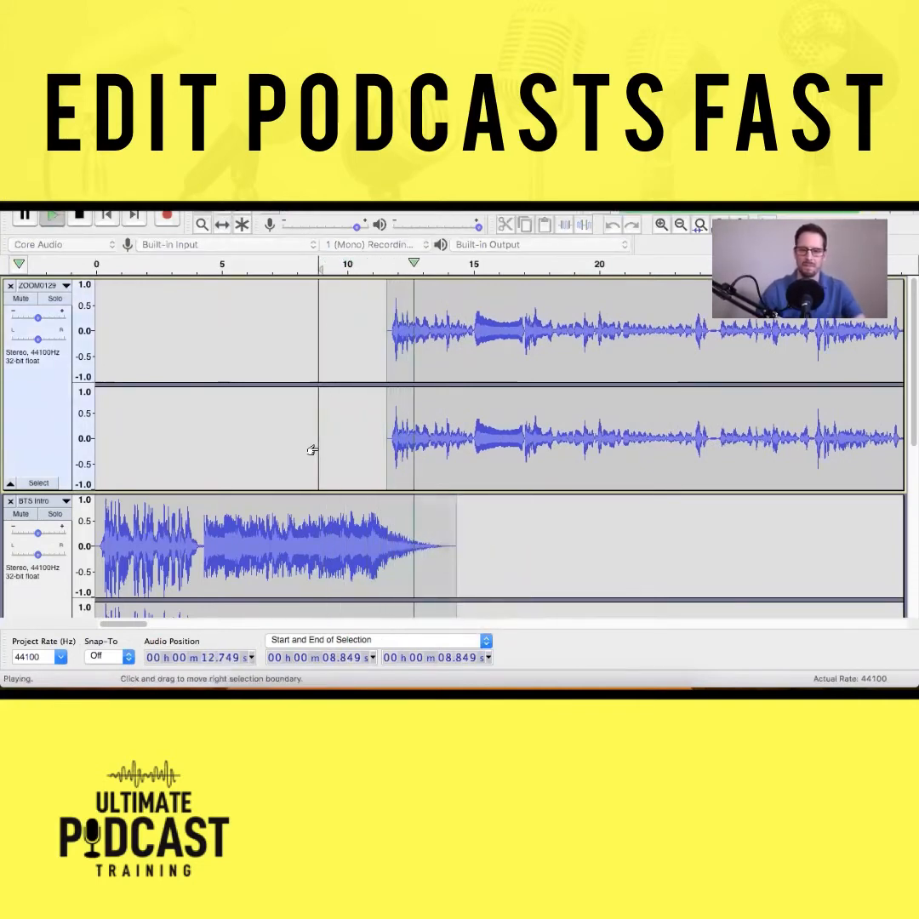
key(space)
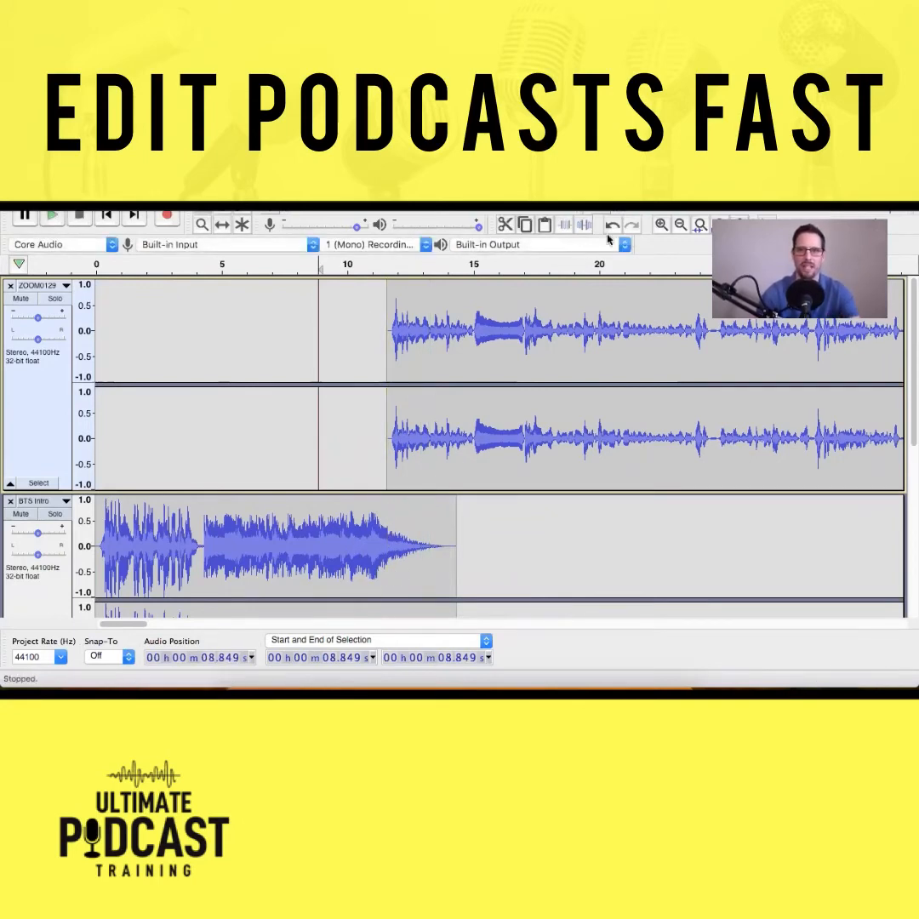
Collapse the voice and intro tracks, and move the outro music to start where the voice recording ends, at about 8:41
click(10, 486)
click(10, 513)
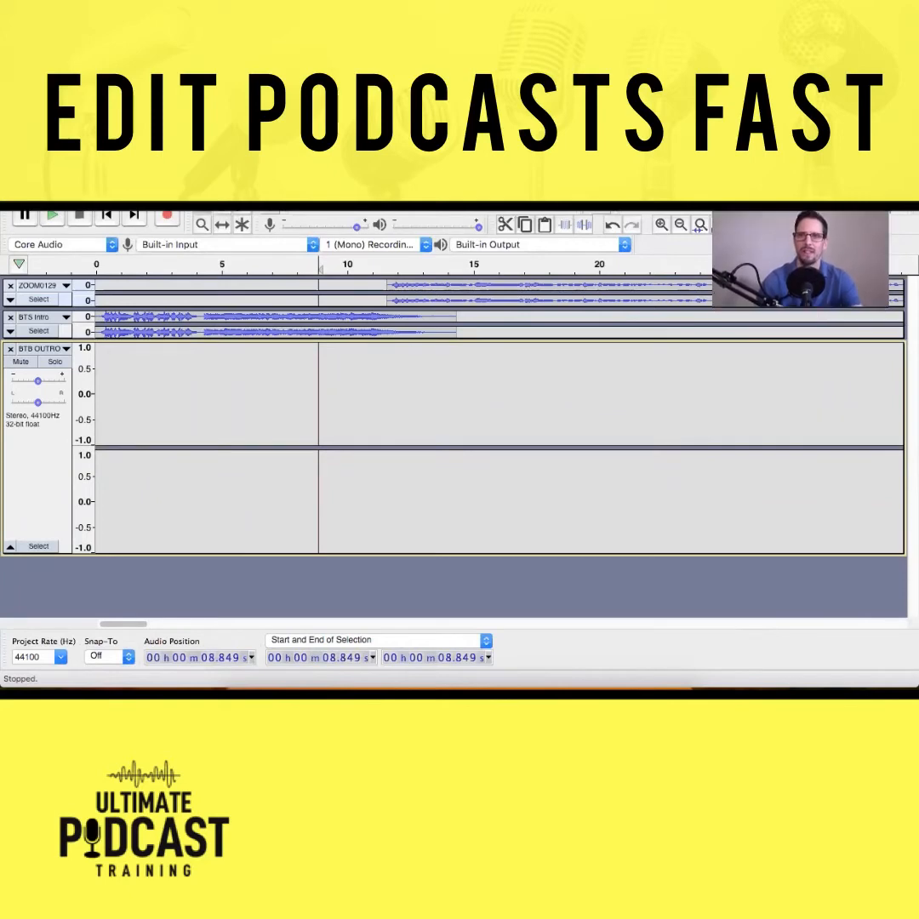
click(681, 226)
click(681, 226)
click(681, 226)
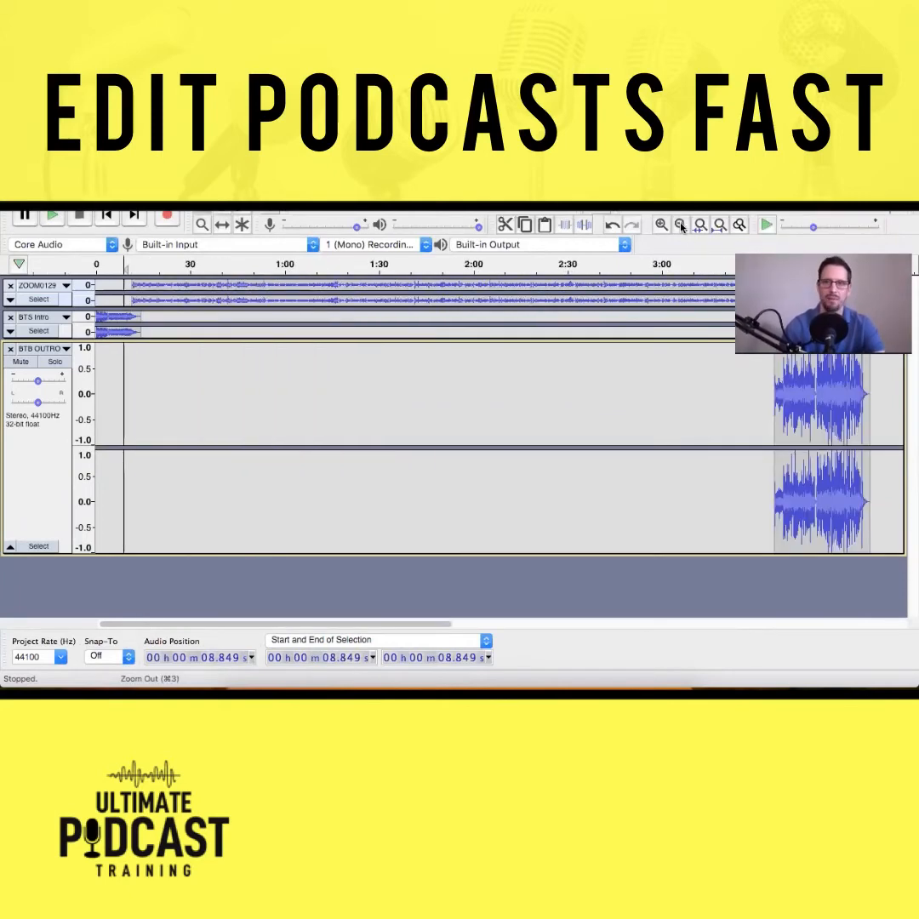
click(681, 226)
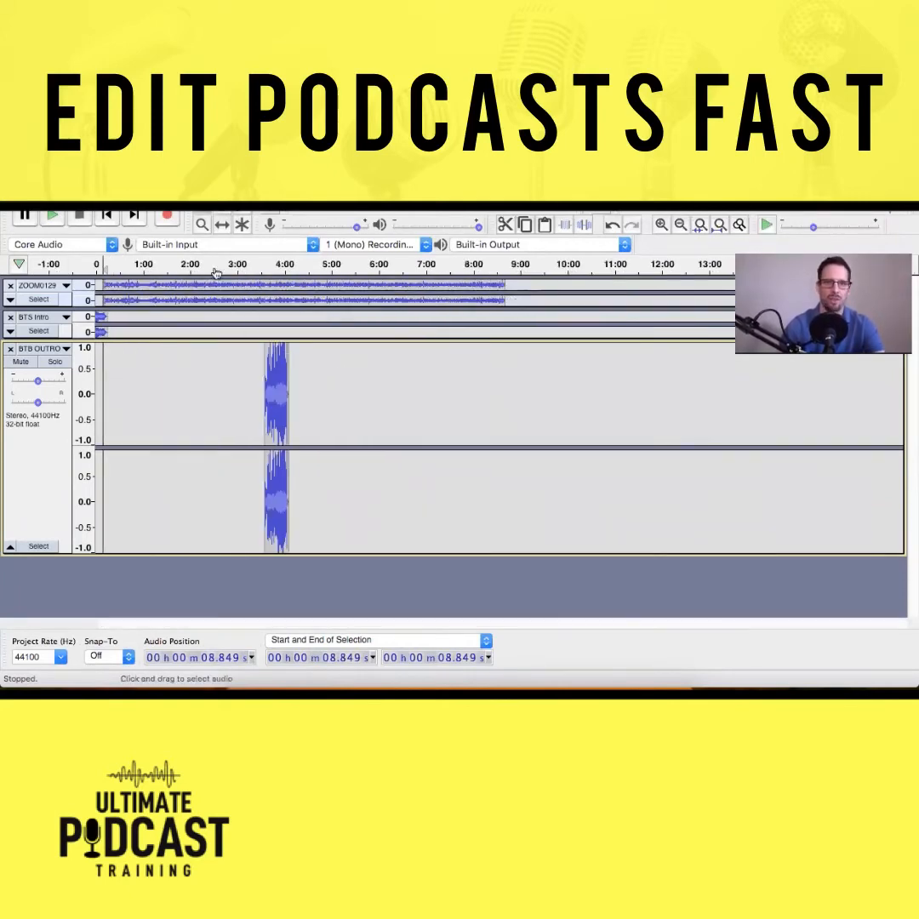
click(221, 224)
drag(347, 390, 587, 390)
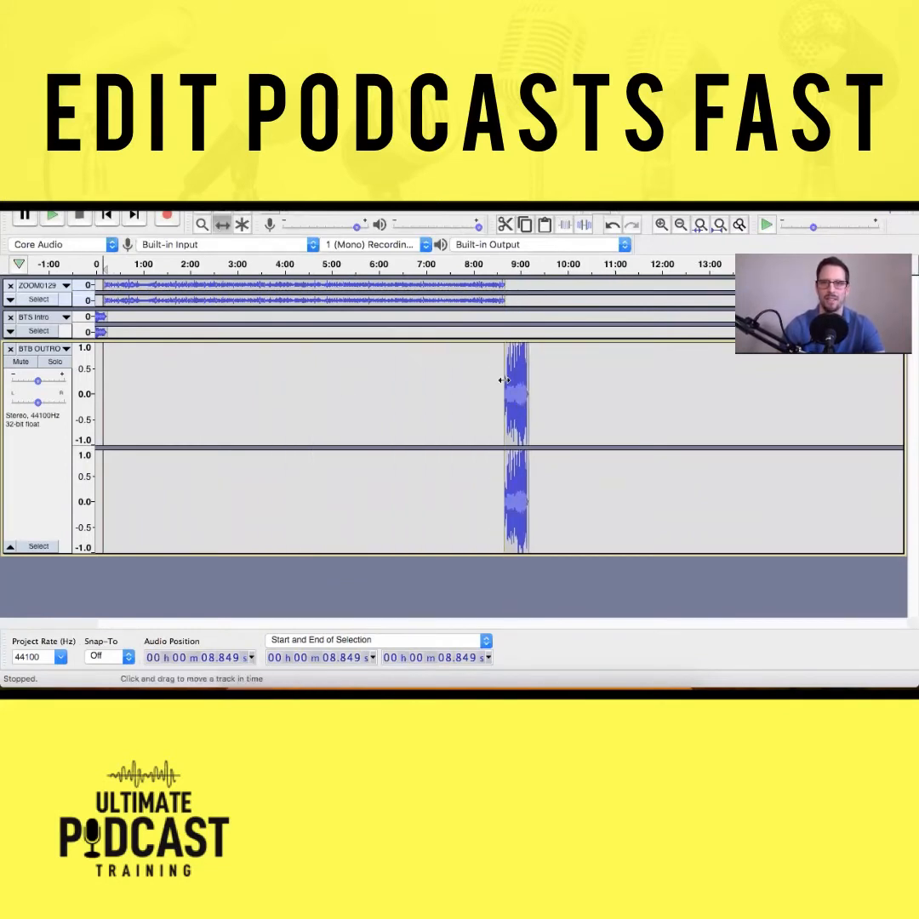
drag(496, 380, 515, 379)
Play the transition from the voice recording into the outro music, starting at about 8:39.6
click(662, 225)
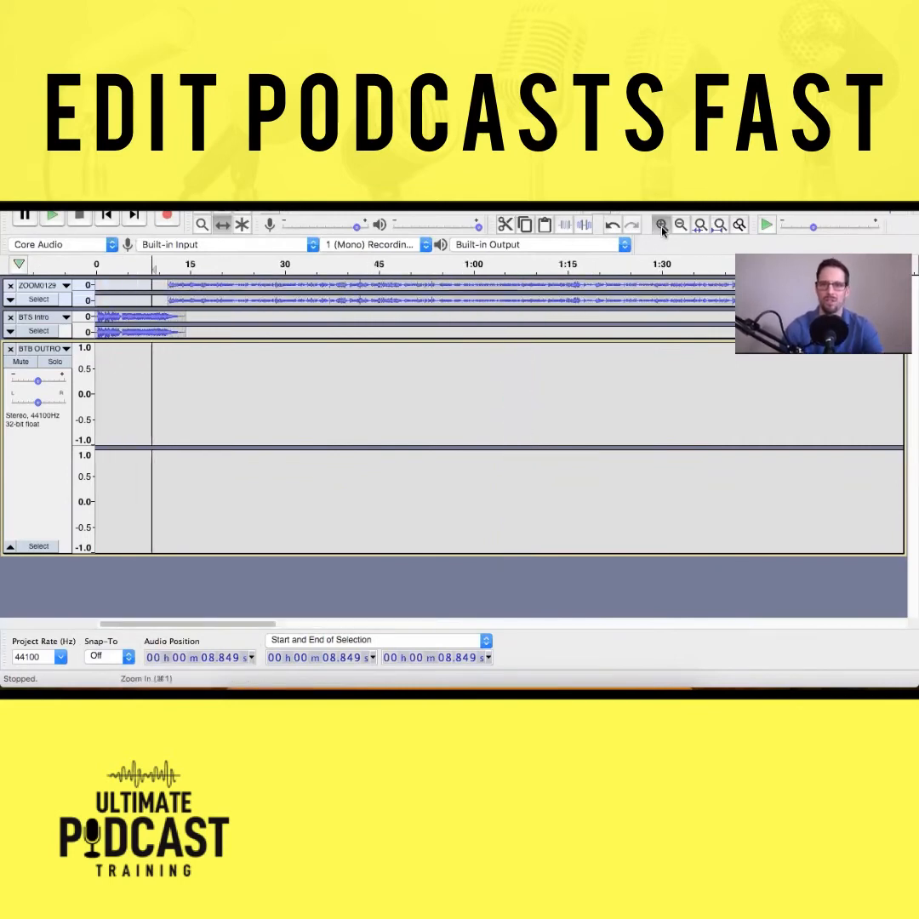
scroll(579, 396, right, 20)
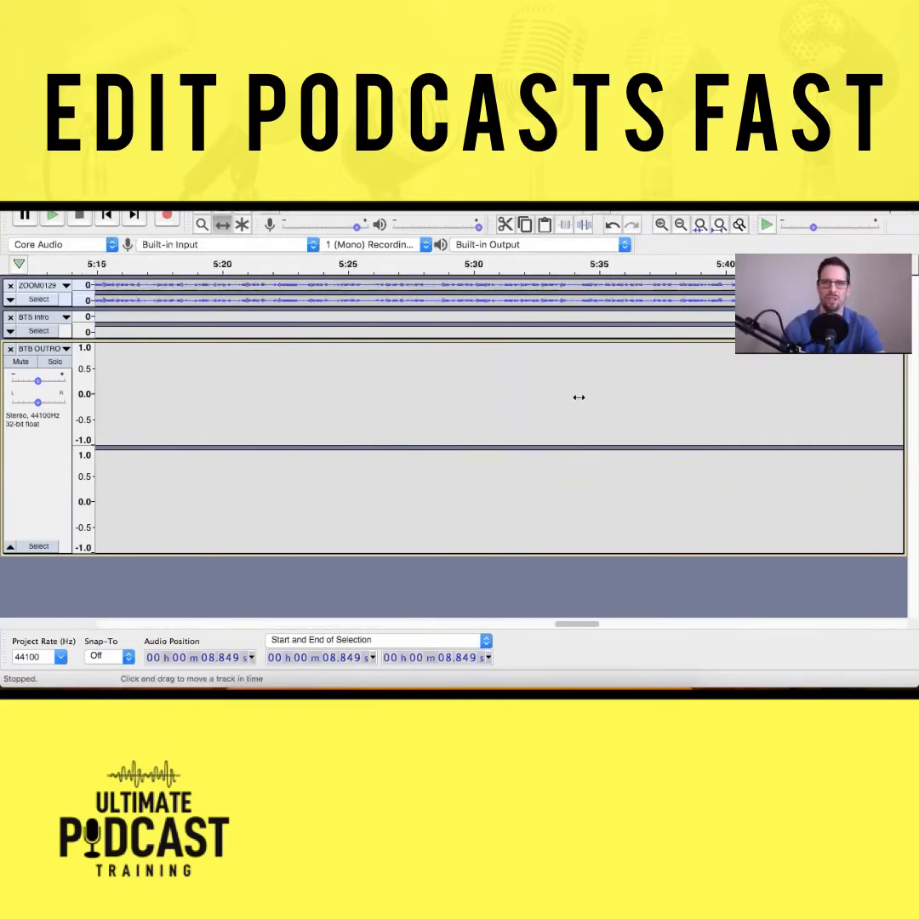
scroll(578, 397, right, 3)
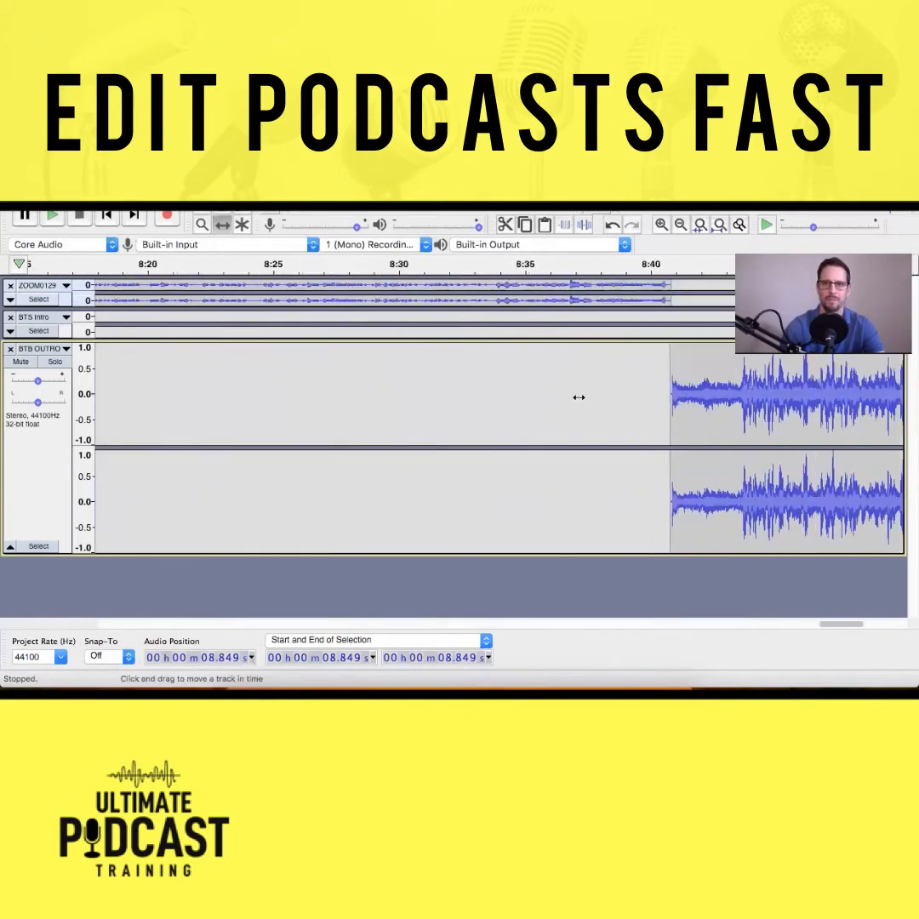
click(202, 222)
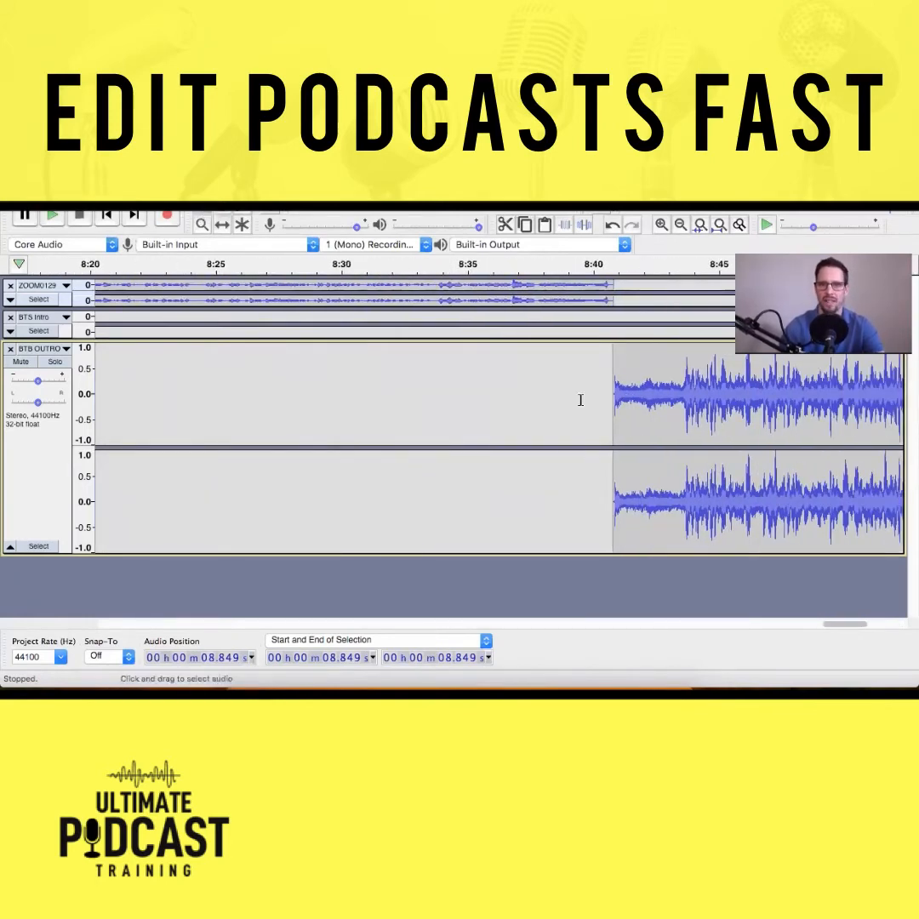
click(583, 400)
key(space)
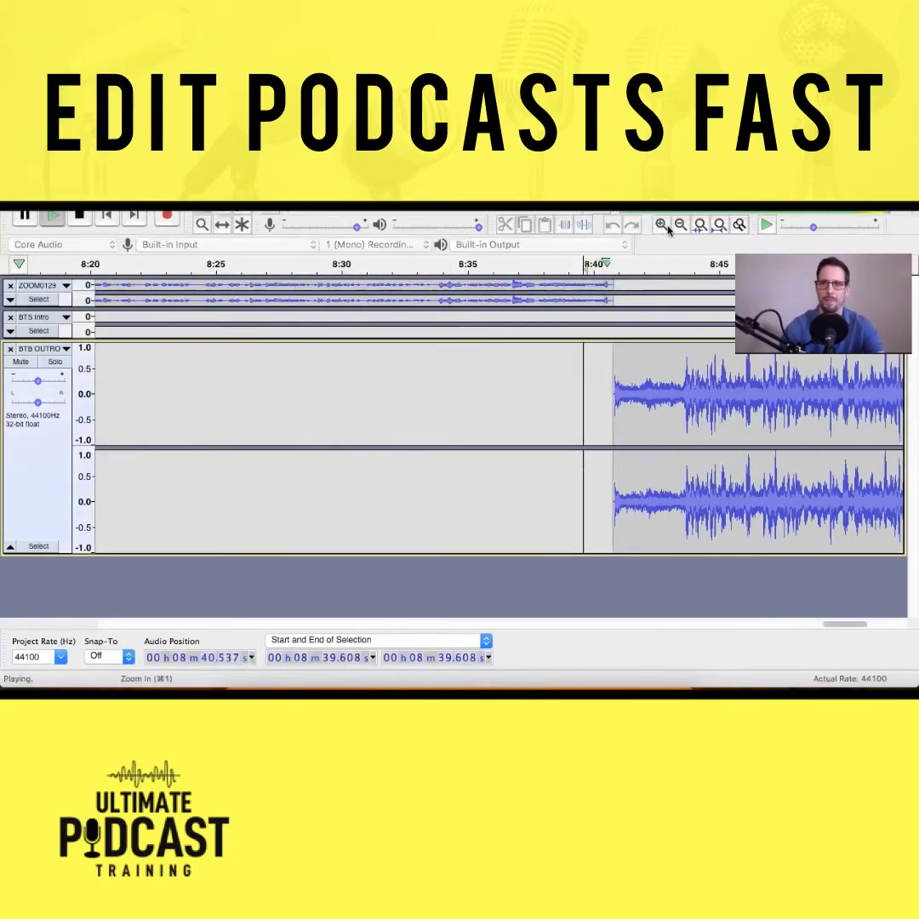
Move the outro music slightly earlier to start at about 8:40.6, just before the voice clip's end
click(663, 225)
click(662, 224)
click(662, 225)
click(459, 400)
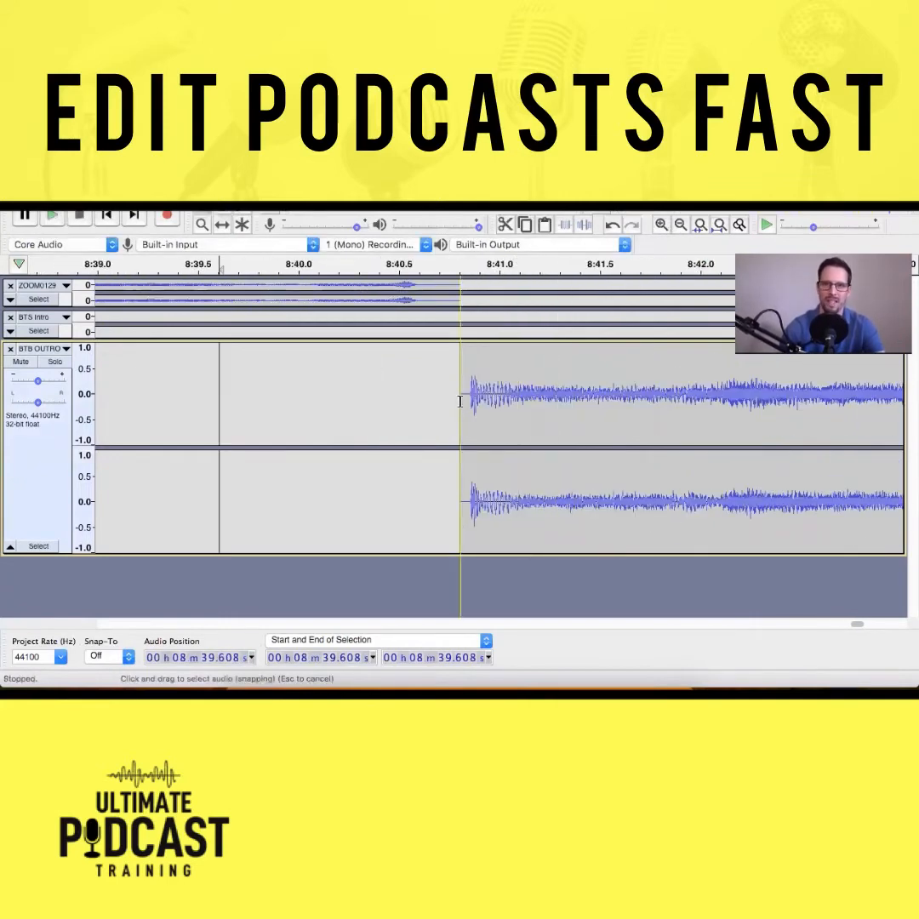
drag(459, 400, 429, 401)
key(Delete)
click(383, 391)
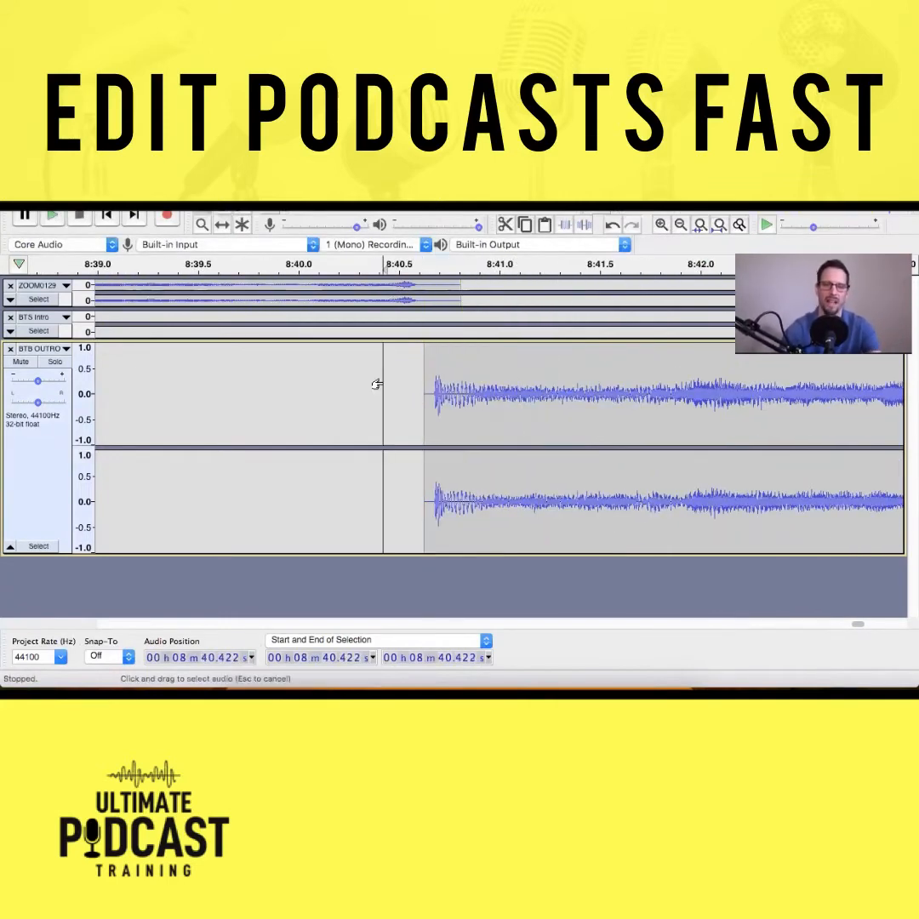
Play the tightened transition into the outro music from about 8:40.4 and again from about 8:38.8
key(space)
click(681, 225)
click(681, 225)
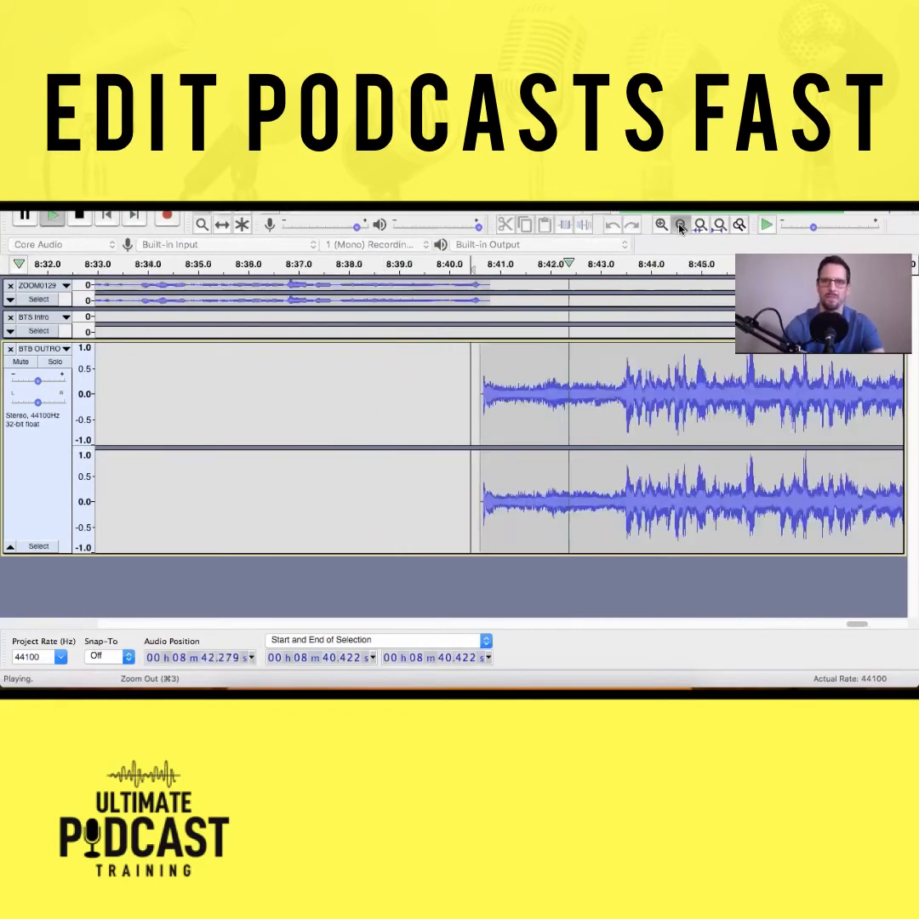
click(681, 225)
key(space)
click(438, 380)
key(space)
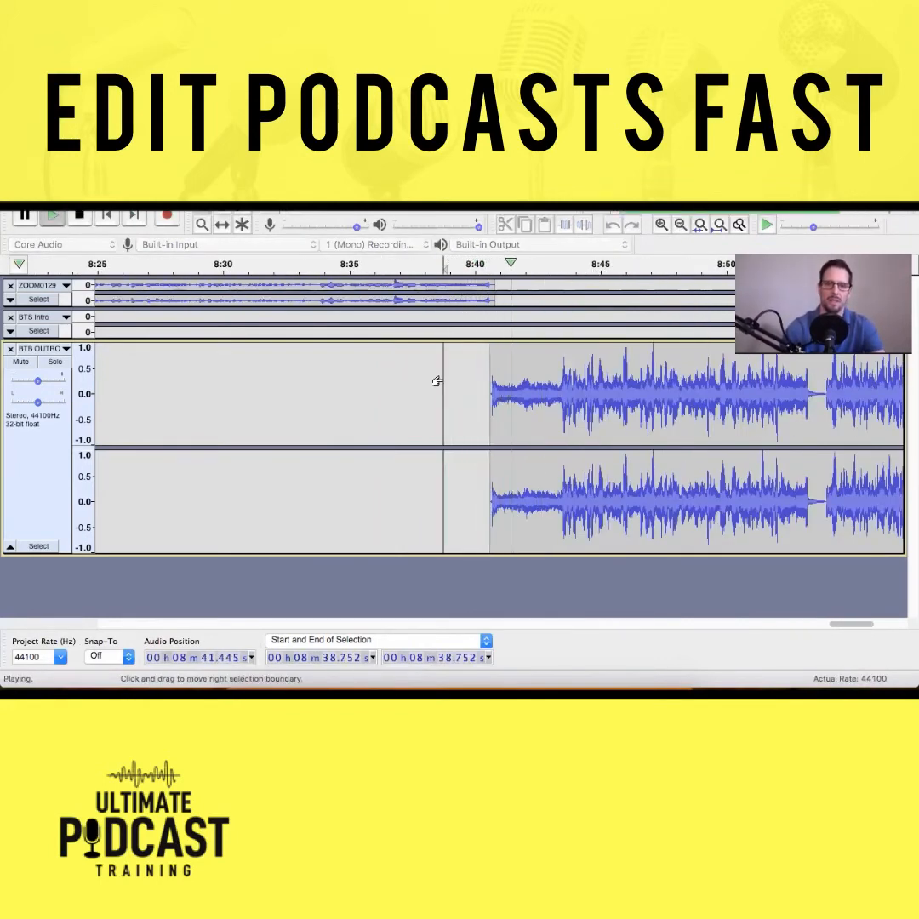
key(space)
Switch to TextEdit and open the recent BTB SHOW NOTES document
click(102, 174)
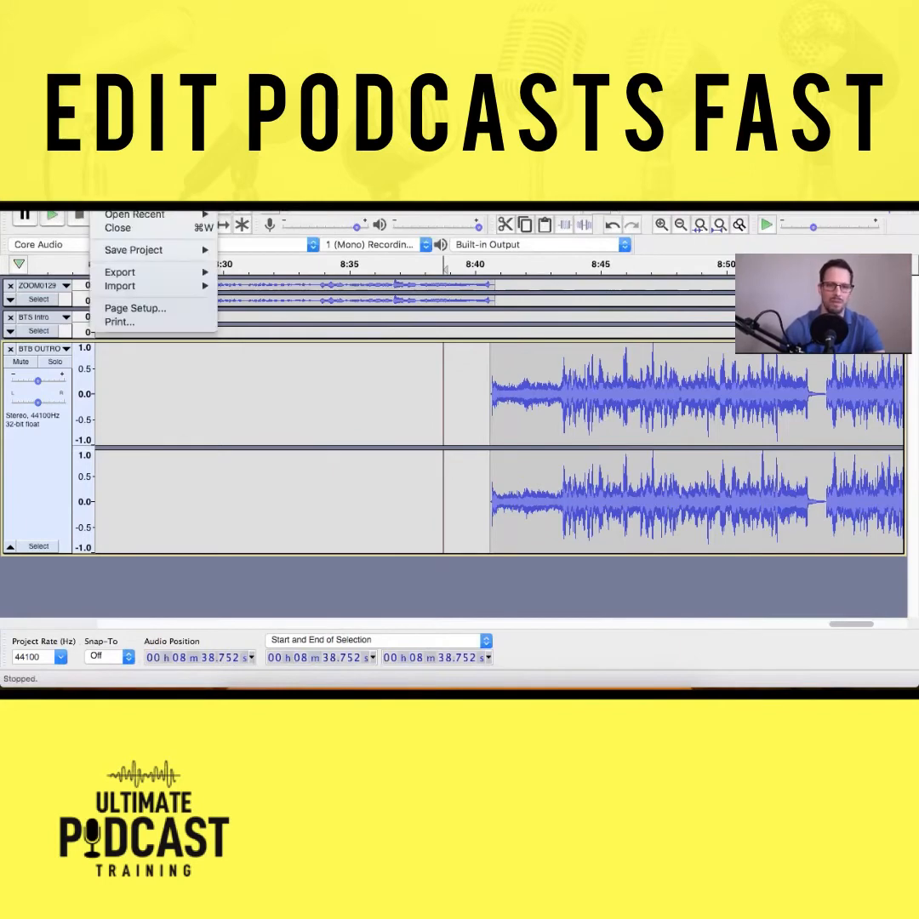
click(531, 696)
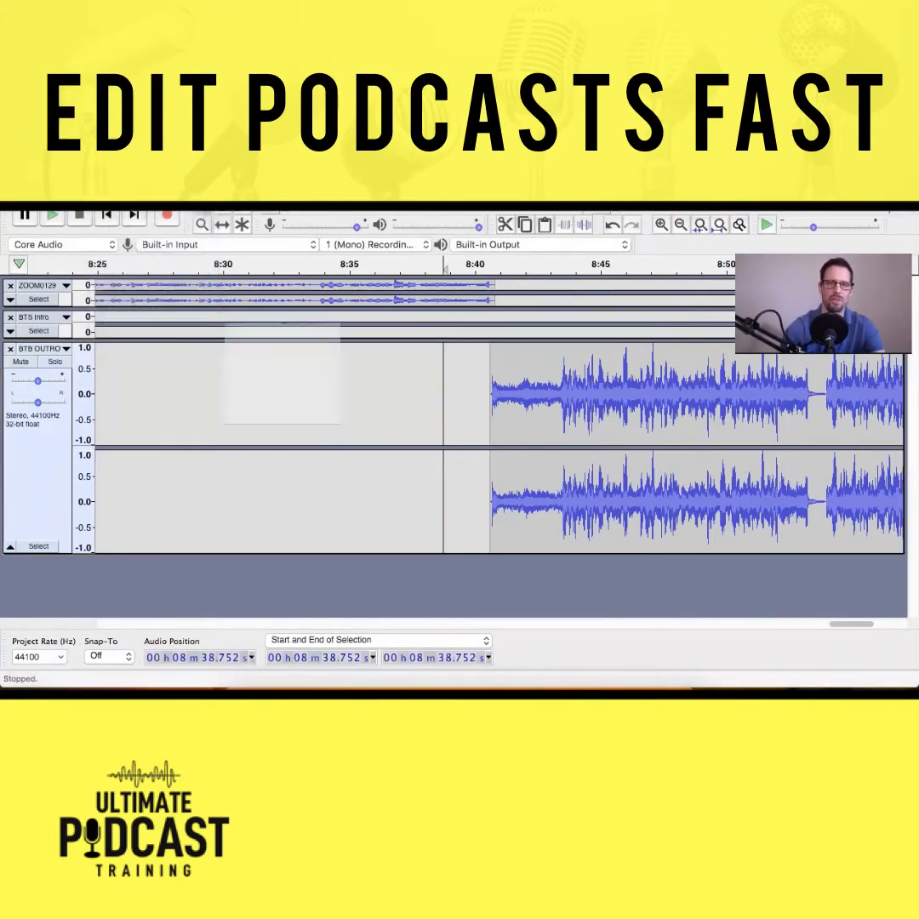
click(101, 172)
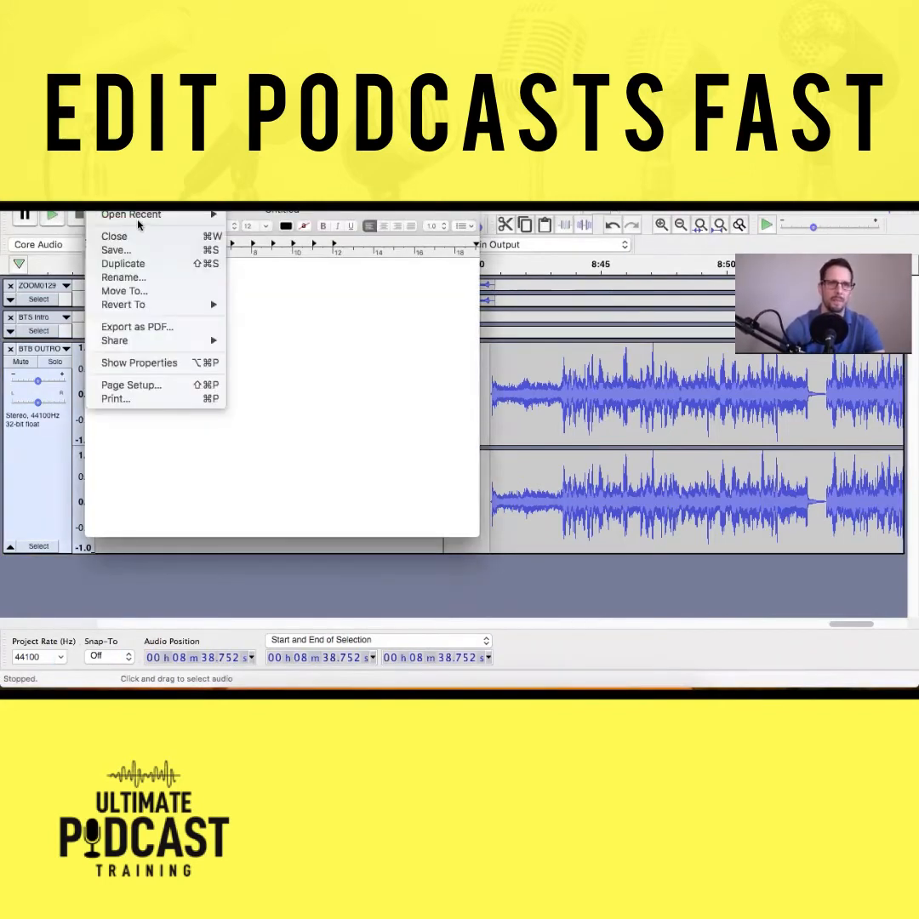
mouse_move(138, 224)
click(285, 228)
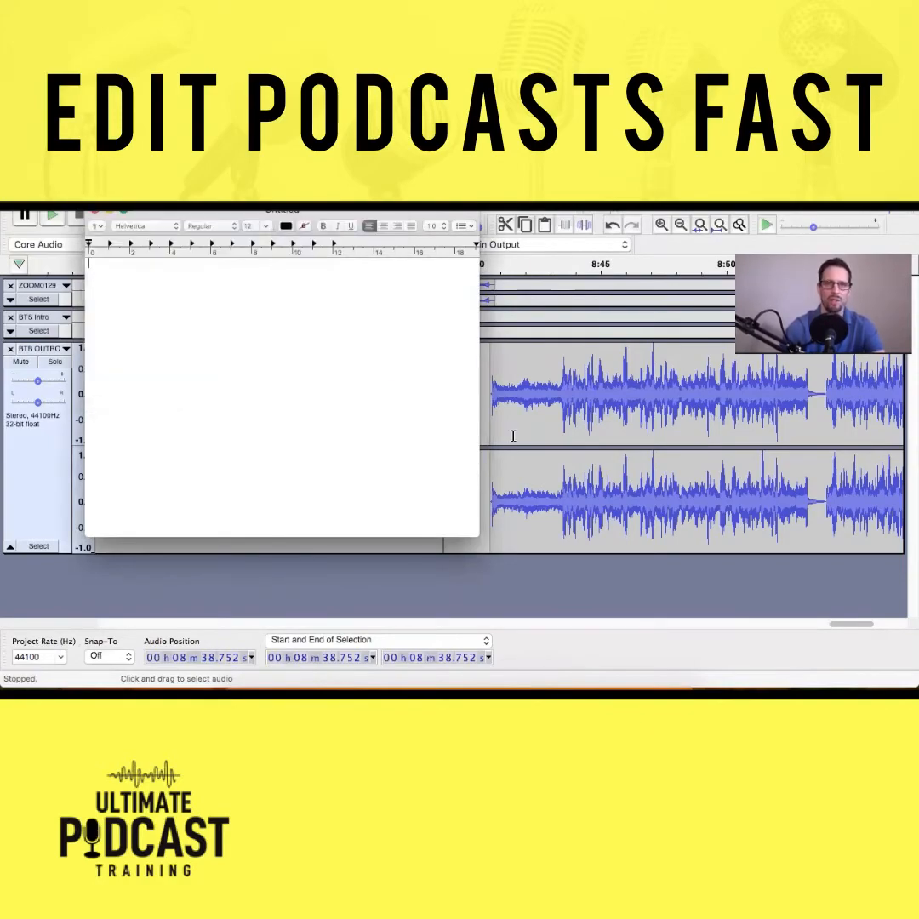
Look through the show notes to find the title and description of the latest episode near the document's end
scroll(311, 341, down, 15)
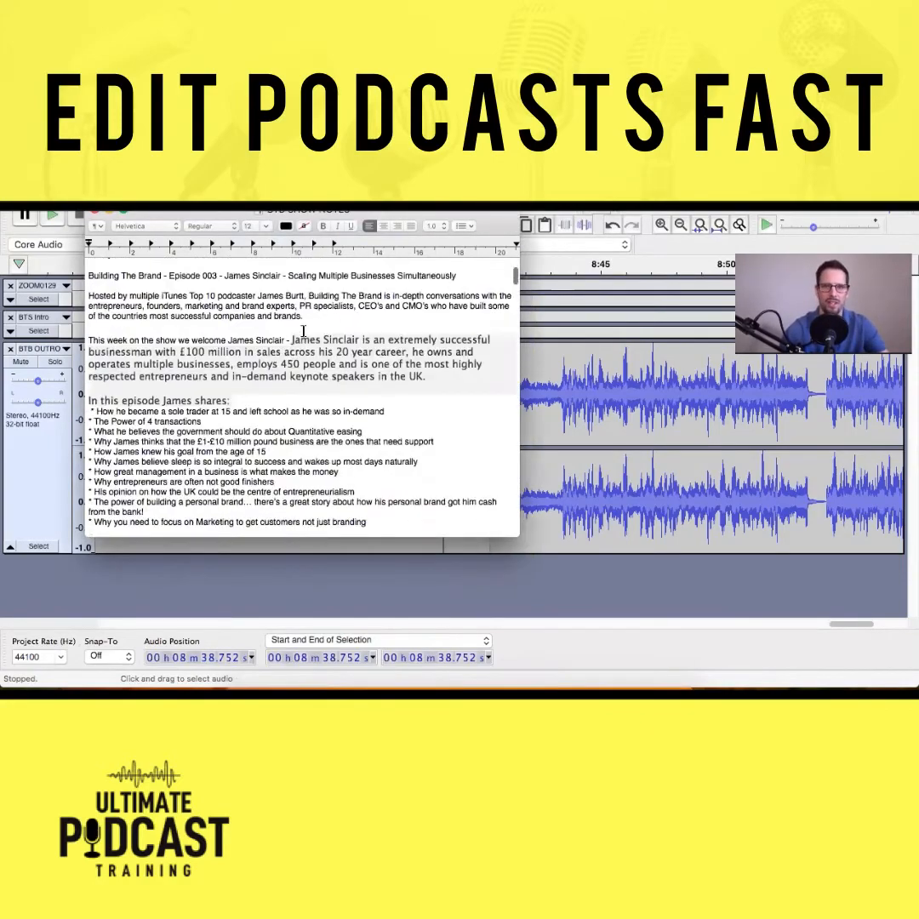
scroll(305, 337, down, 15)
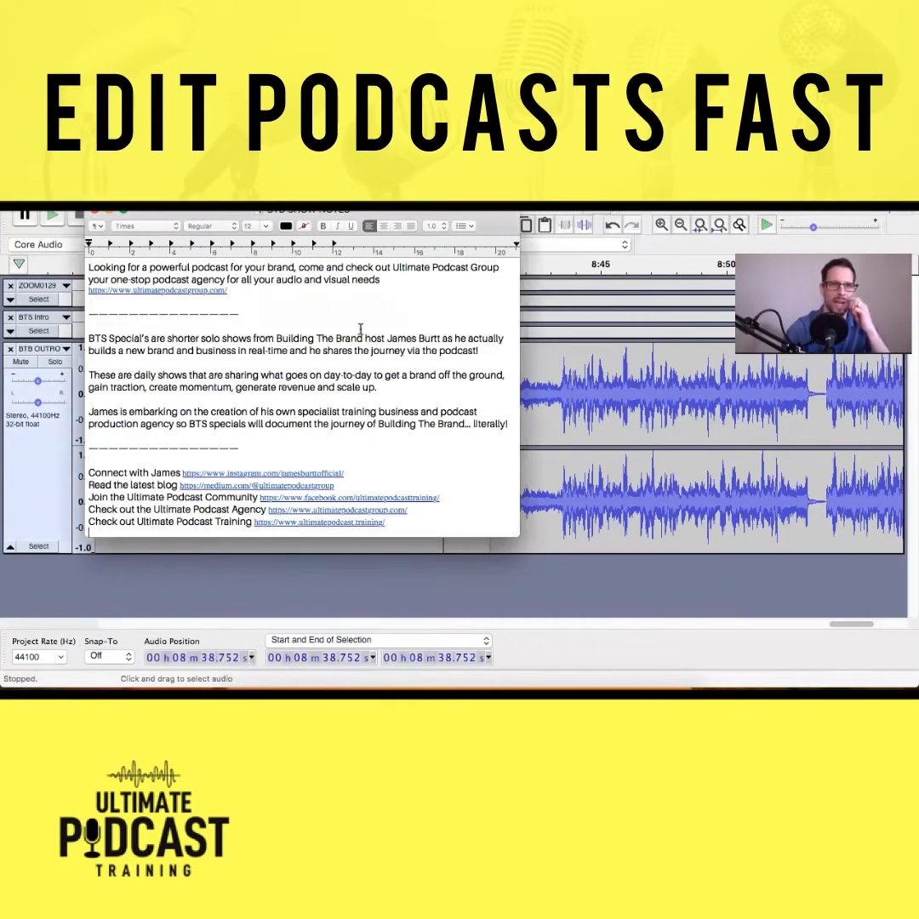
scroll(360, 330, up, 5)
scroll(353, 400, down, 3)
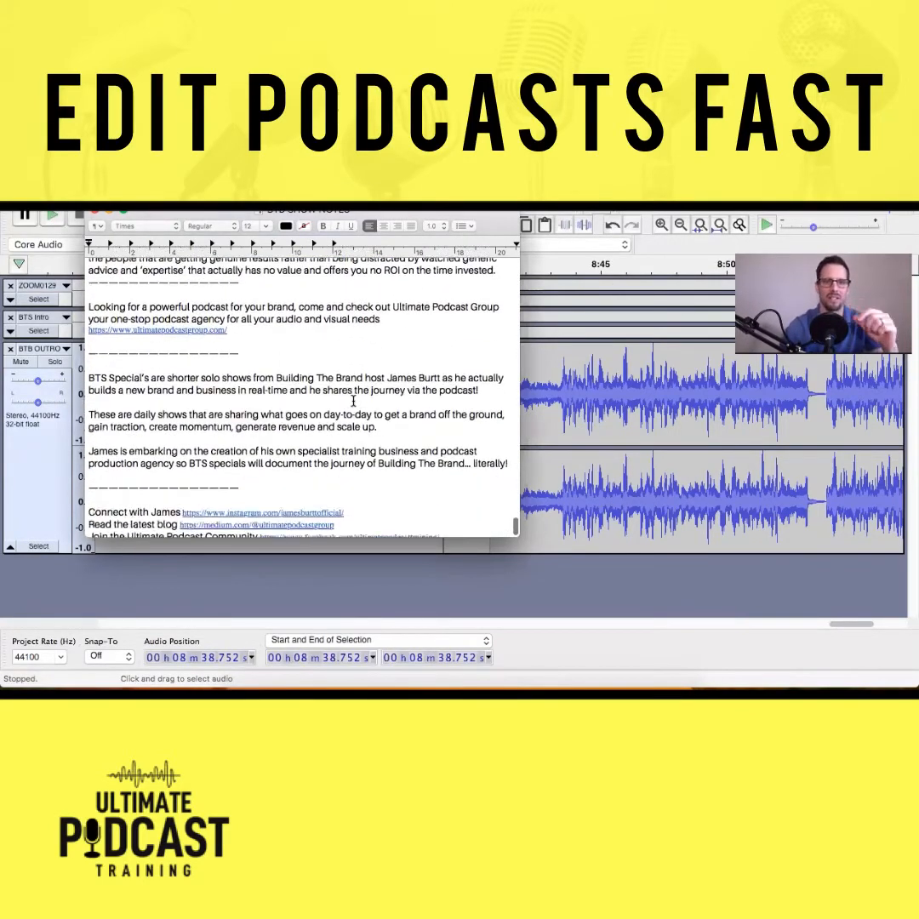
scroll(353, 400, up, 5)
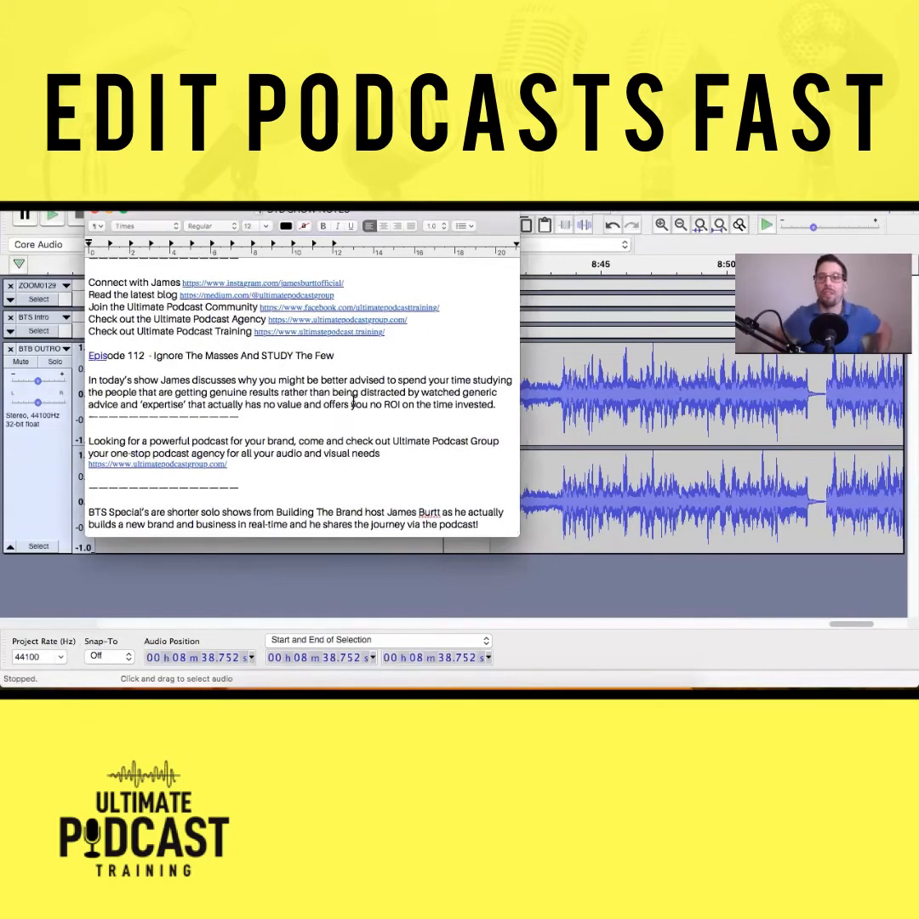
Switch back to Audacity and export the project as an MP3 file named BTB113 in the Documents folder
click(586, 401)
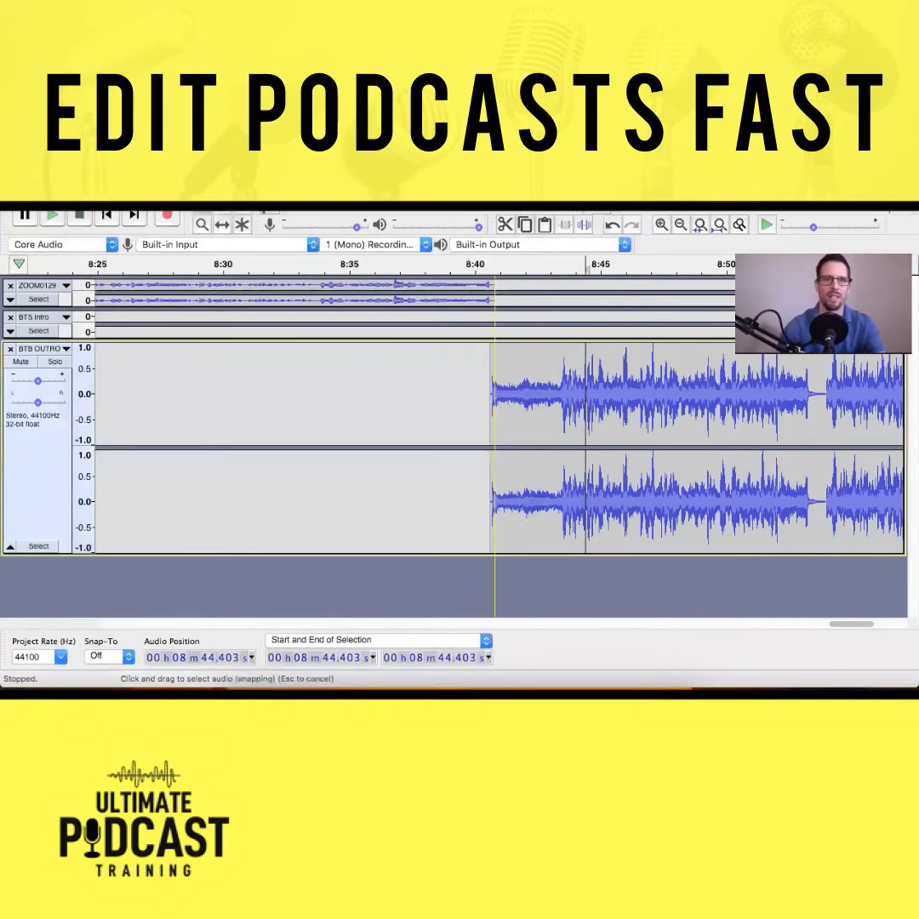
click(103, 174)
mouse_move(146, 275)
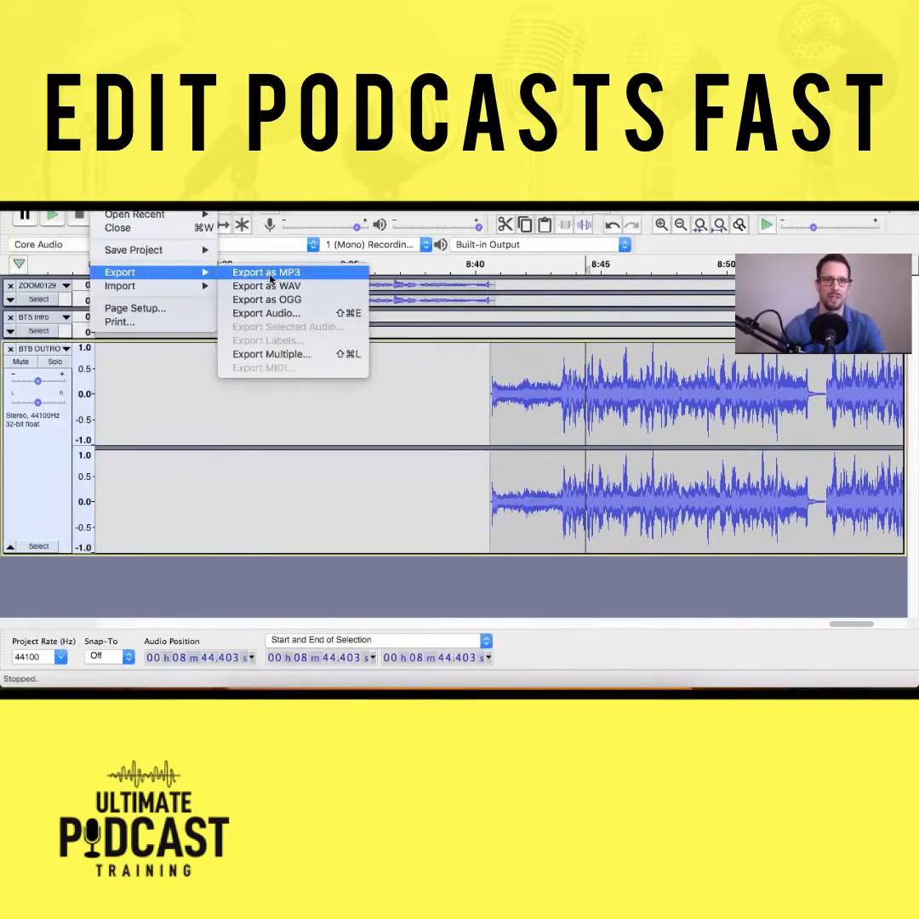
click(272, 275)
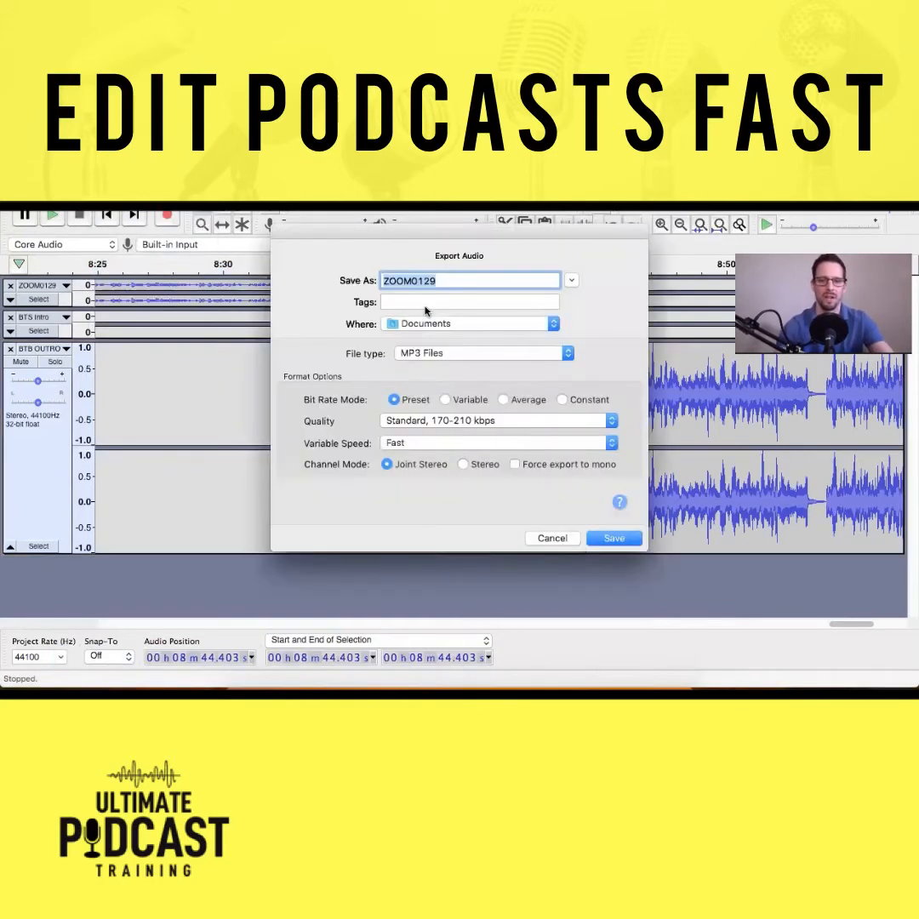
text(BTB0)
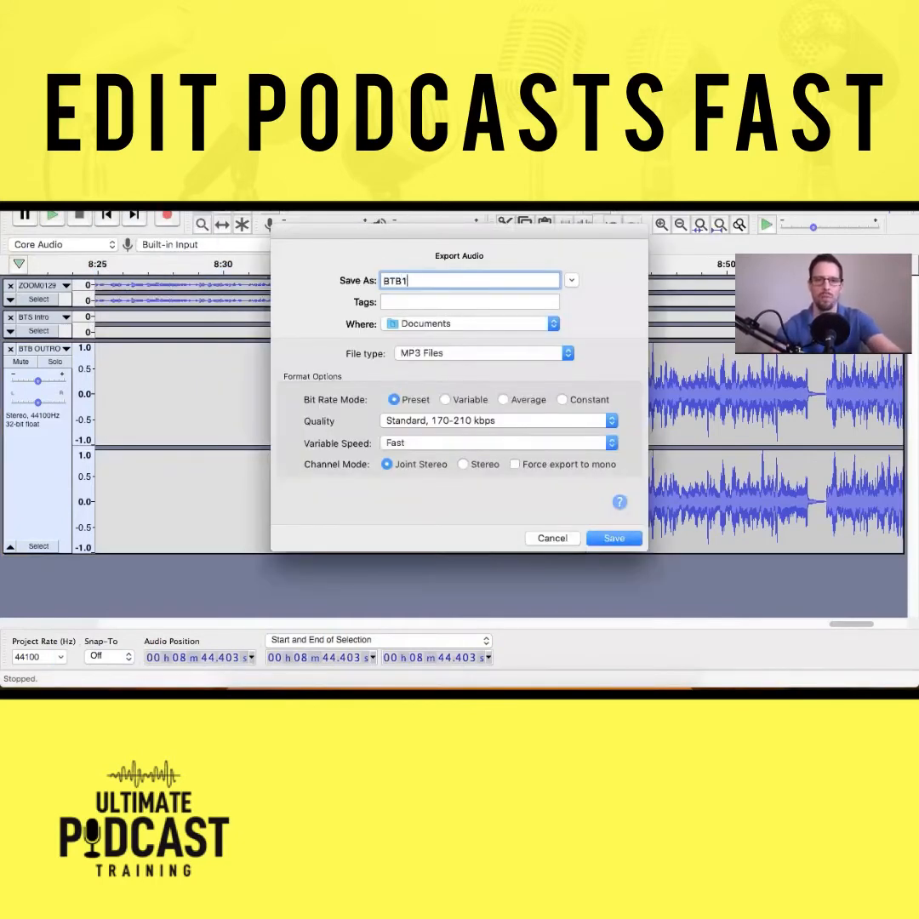
text(13)
key(Return)
key(Return)
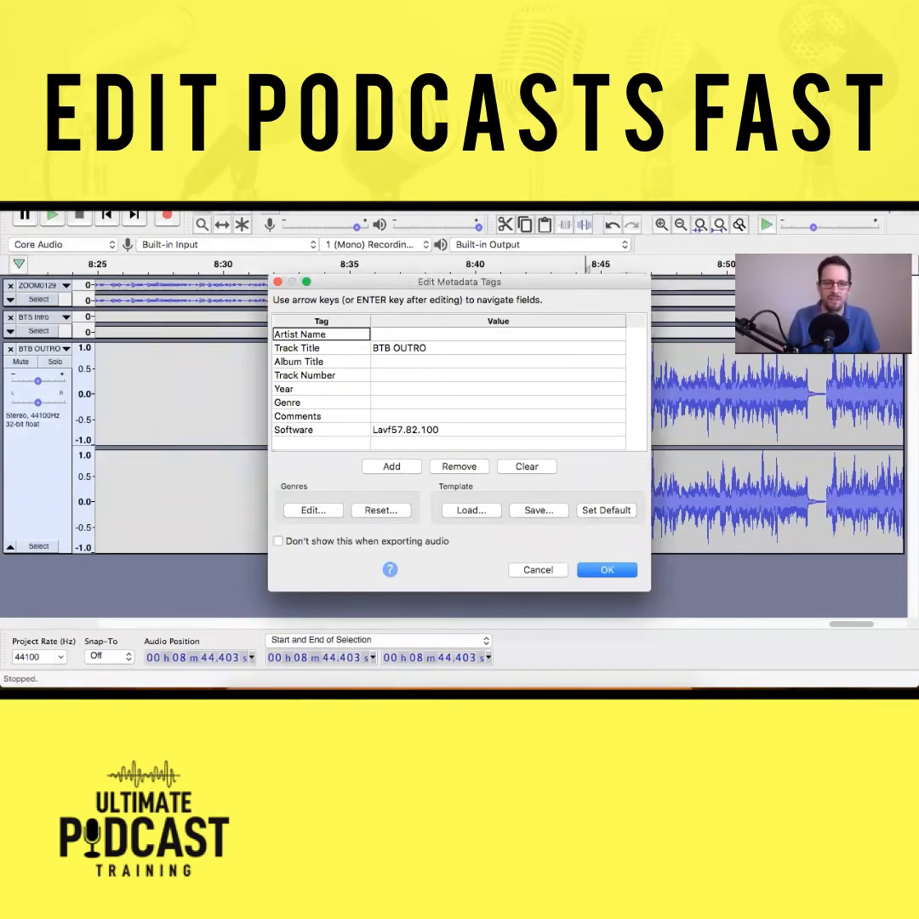
Set the Artist Name metadata tag to "Building The Brand"
click(498, 334)
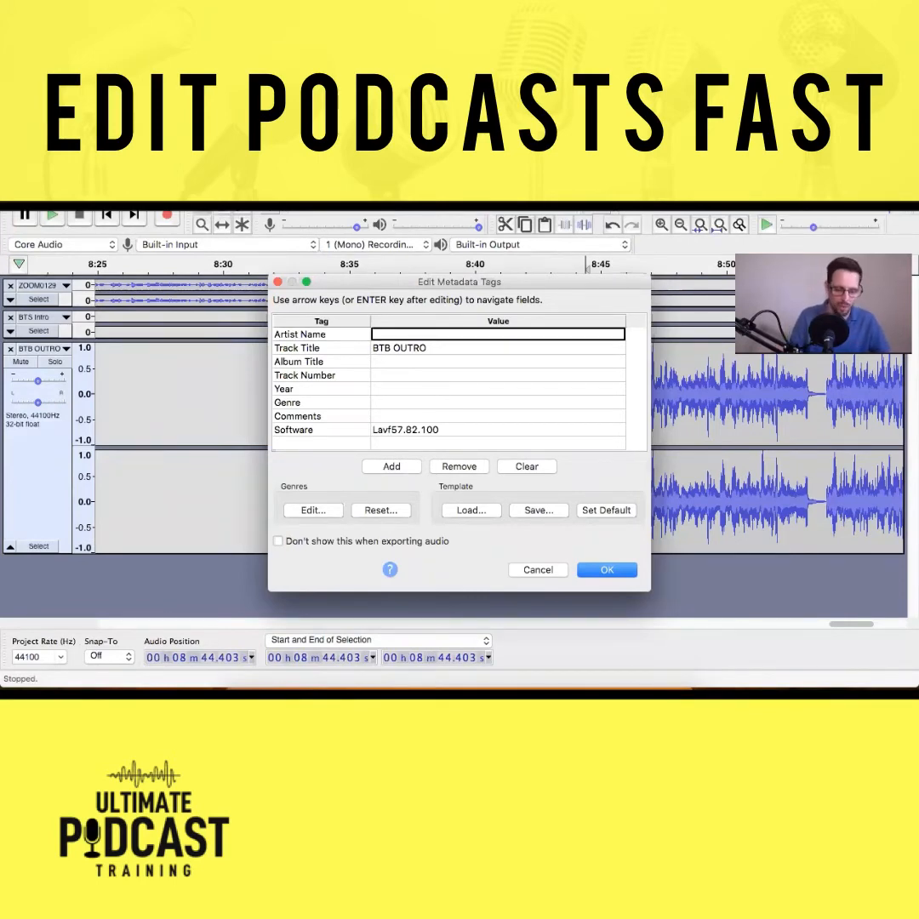
text(Building )
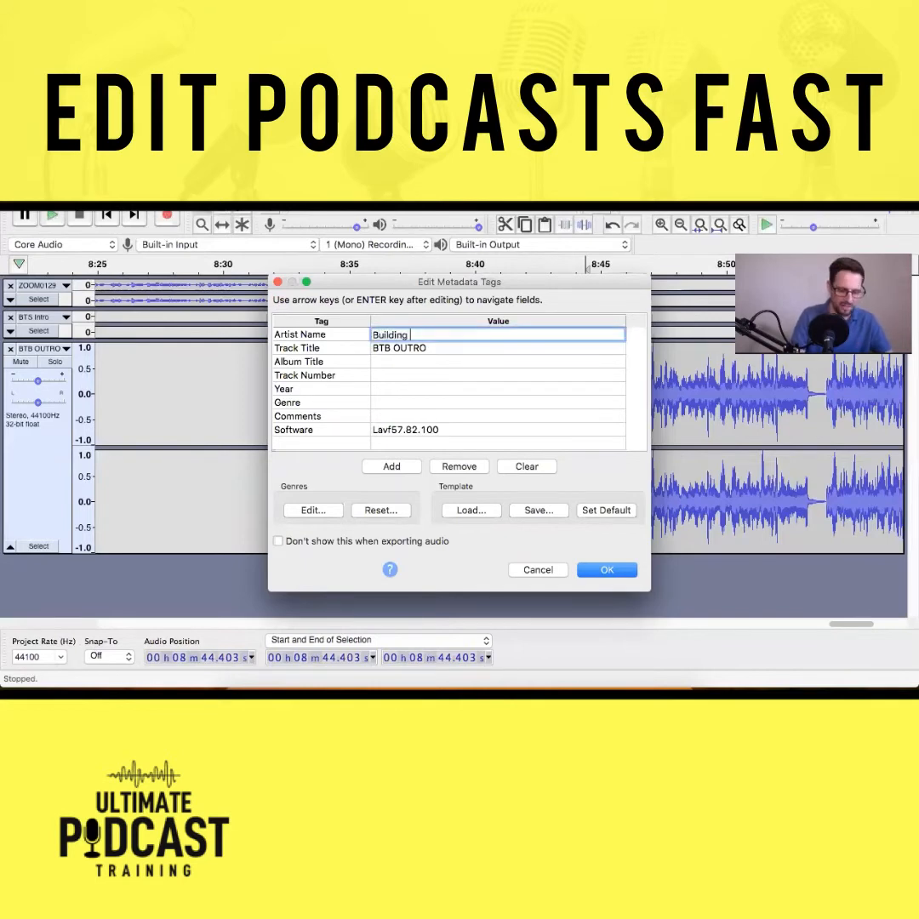
text(The Brand)
key(Return)
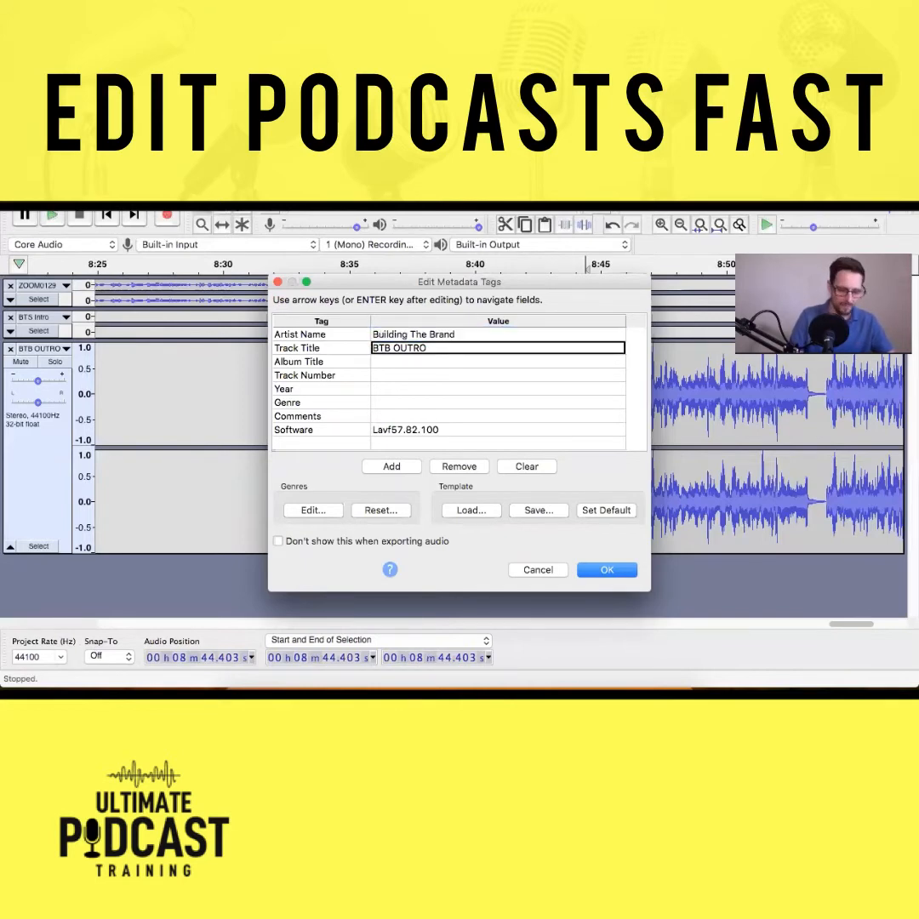
Replace the Track Title tag with the episode title, beginning "The Power Of Amazon Music For Your"
text(Amazi)
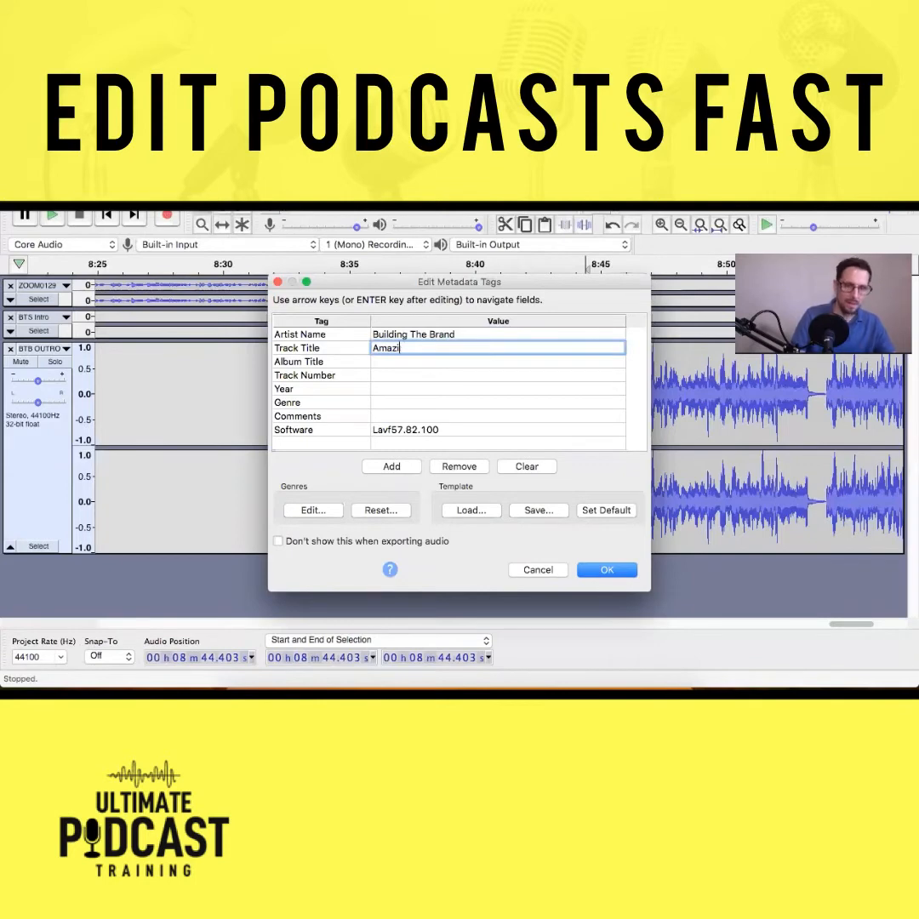
text(n Music)
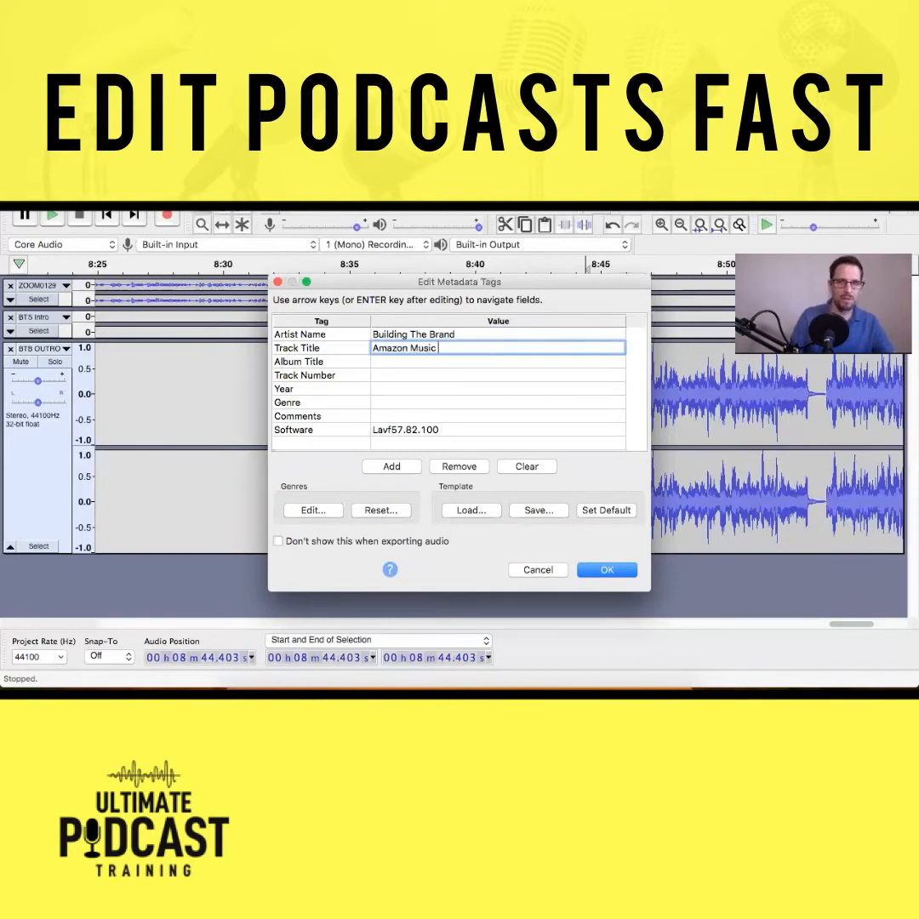
key(super+Left)
text(The POwer O)
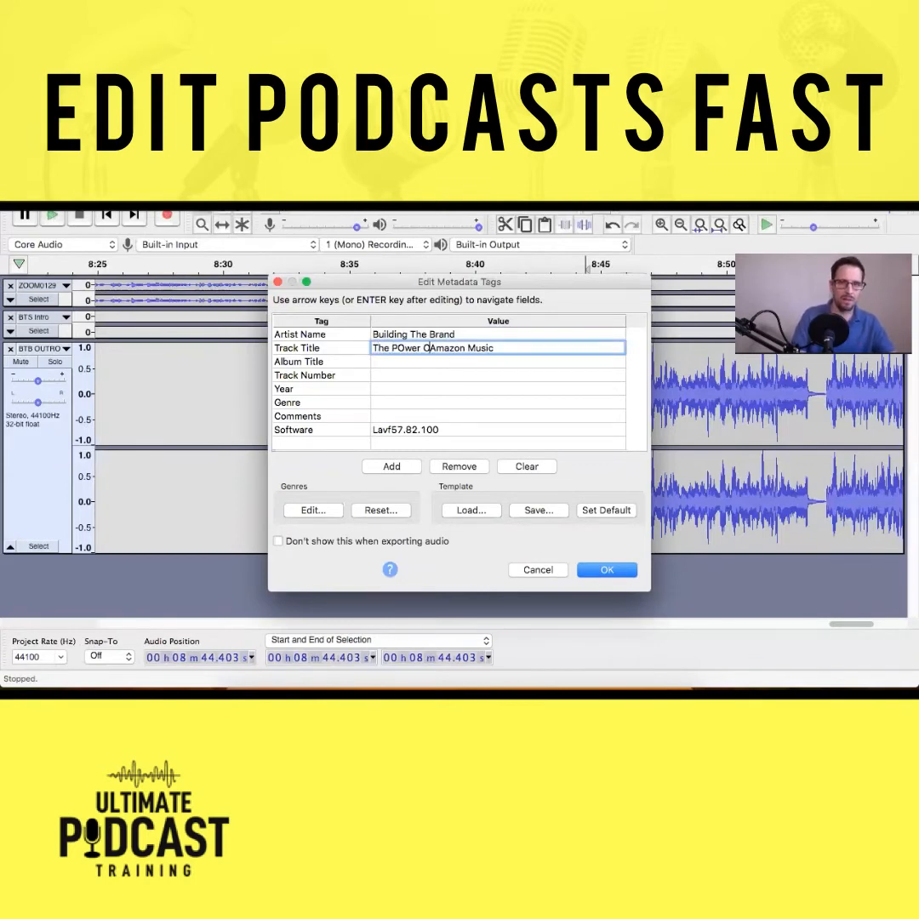
key(BackSpace)
key(BackSpace)
key(BackSpace)
key(BackSpace)
key(BackSpace)
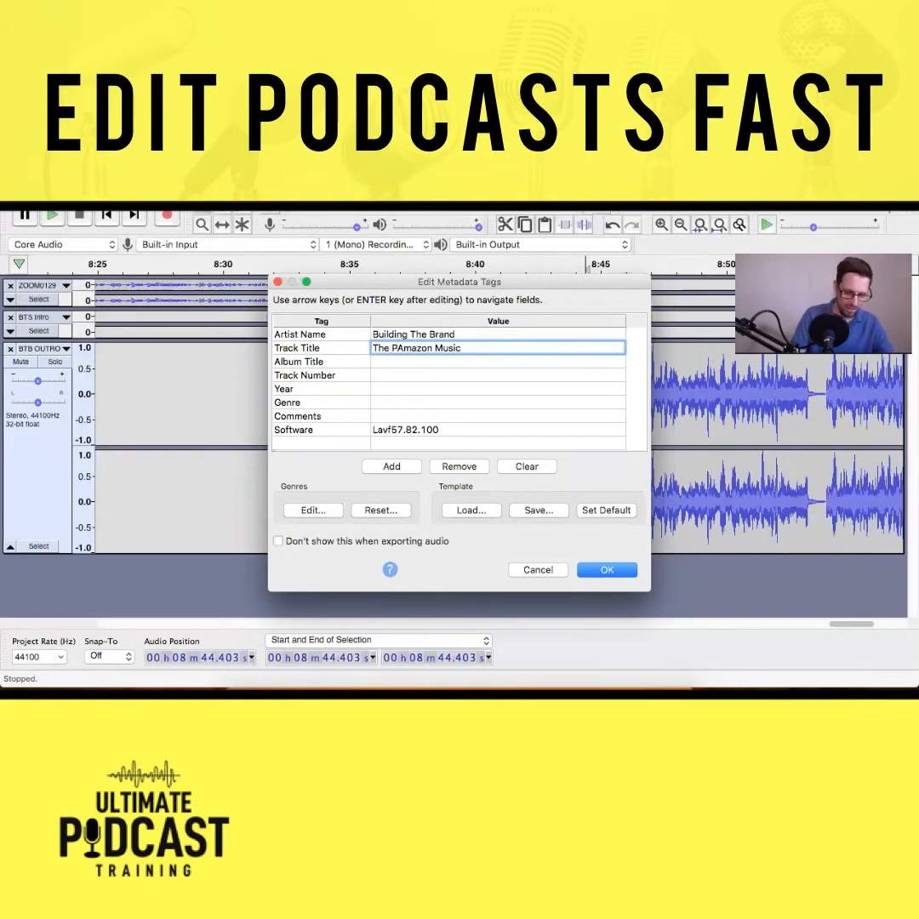
text(ower o)
key(BackSpace)
text(Of)
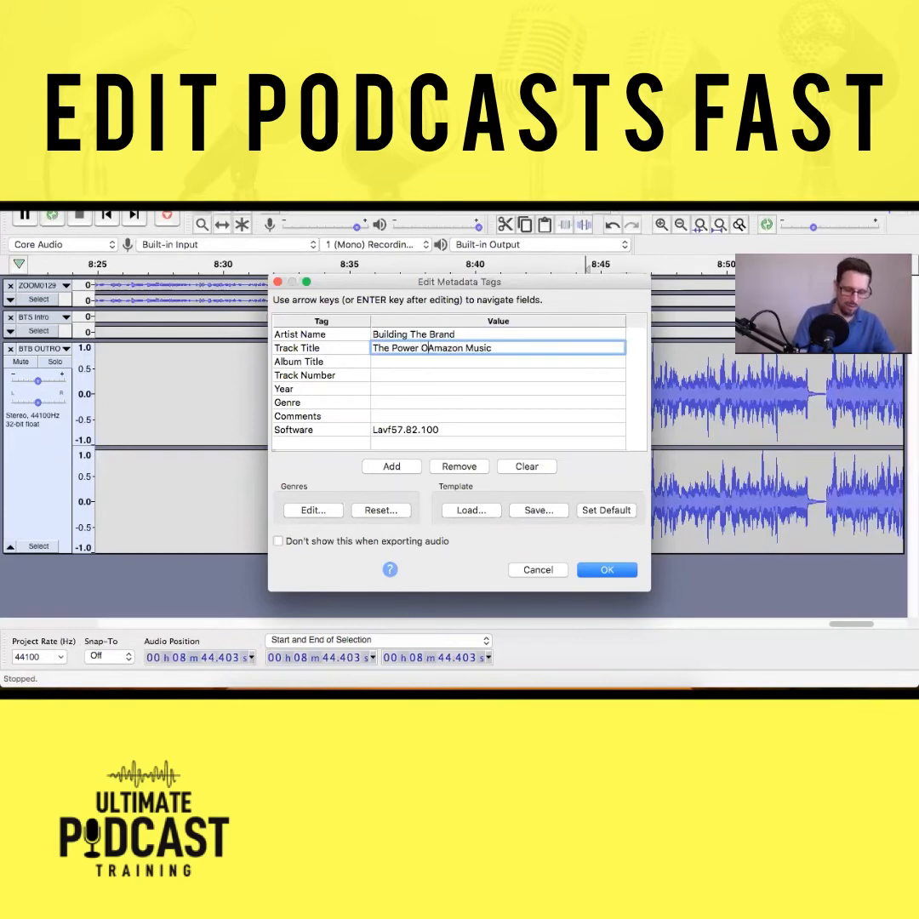
key(super+Right)
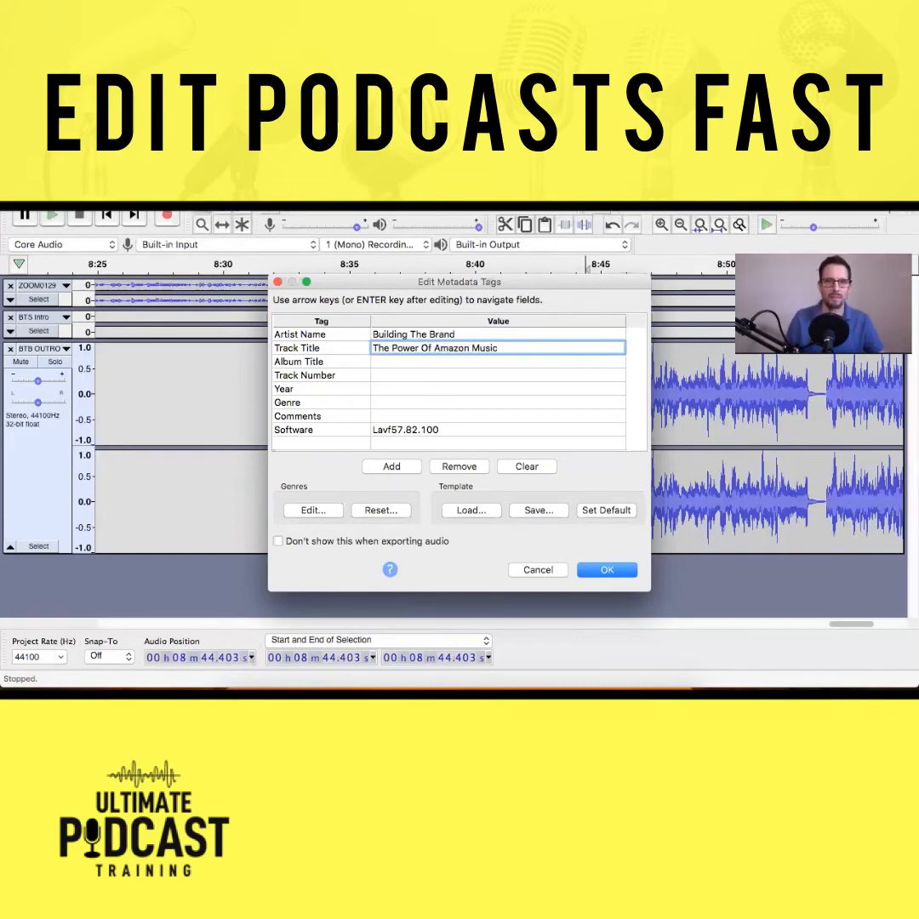
text(For Your C)
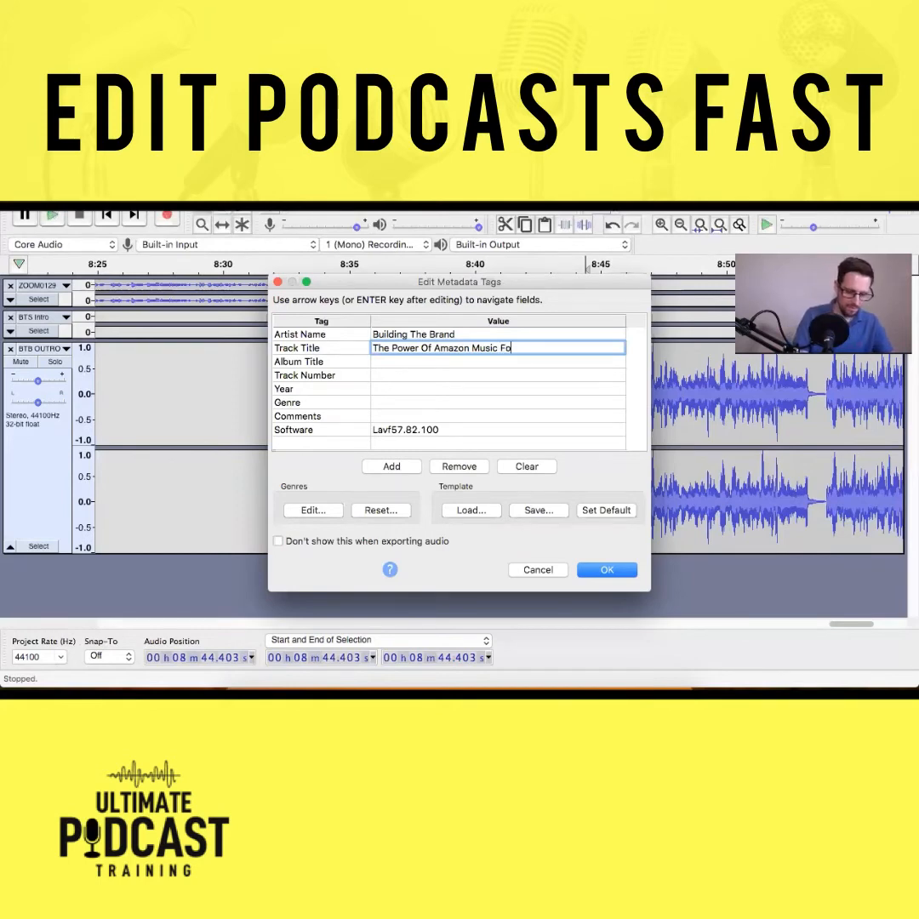